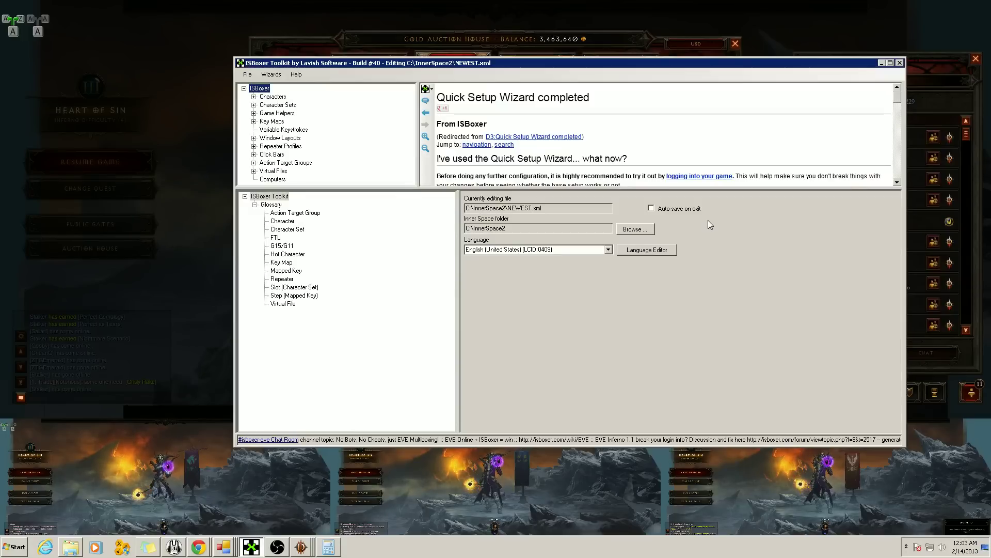
- Review the first character's launch information, variable keystrokes, virtual mapped keys and virtual files
{"action": "left_click", "coordinate": [253, 97]}
{"action": "left_click", "coordinate": [254, 96]}
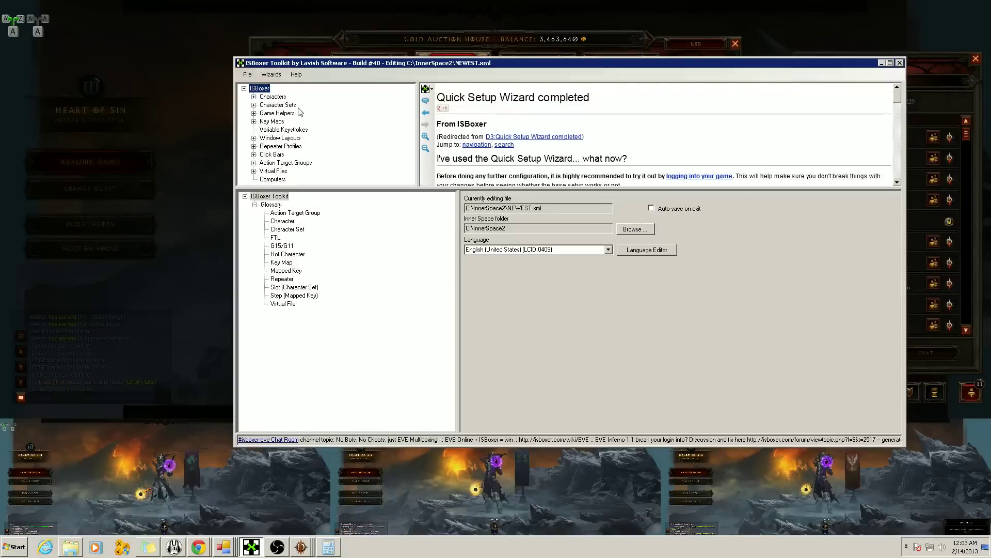
{"action": "left_click", "coordinate": [253, 96]}
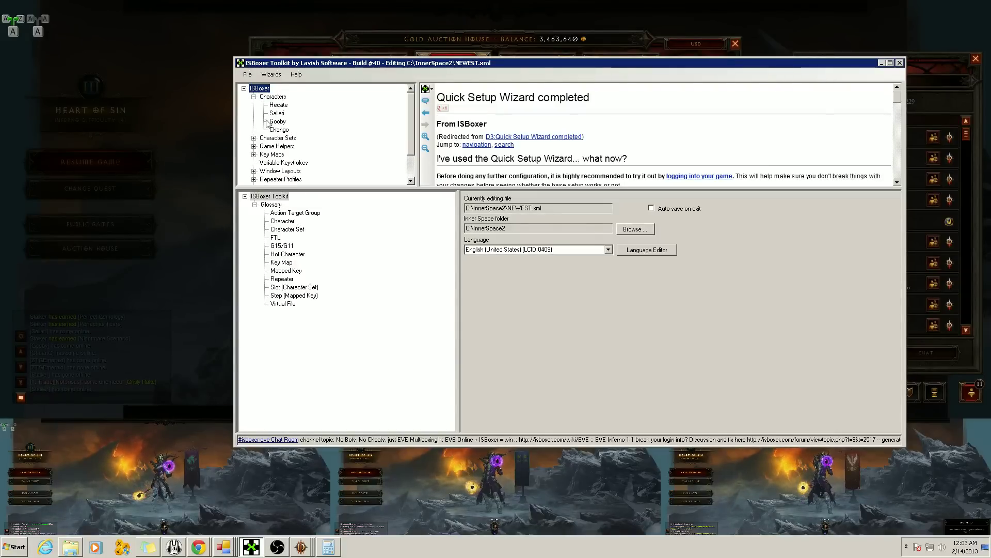
{"action": "left_click", "coordinate": [281, 105]}
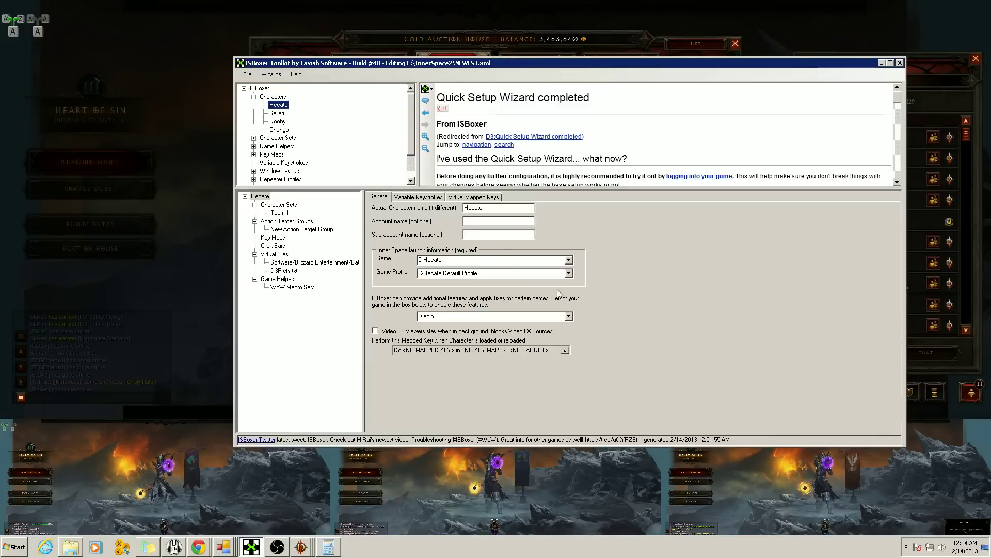
{"action": "left_click", "coordinate": [569, 260]}
{"action": "left_click", "coordinate": [569, 260]}
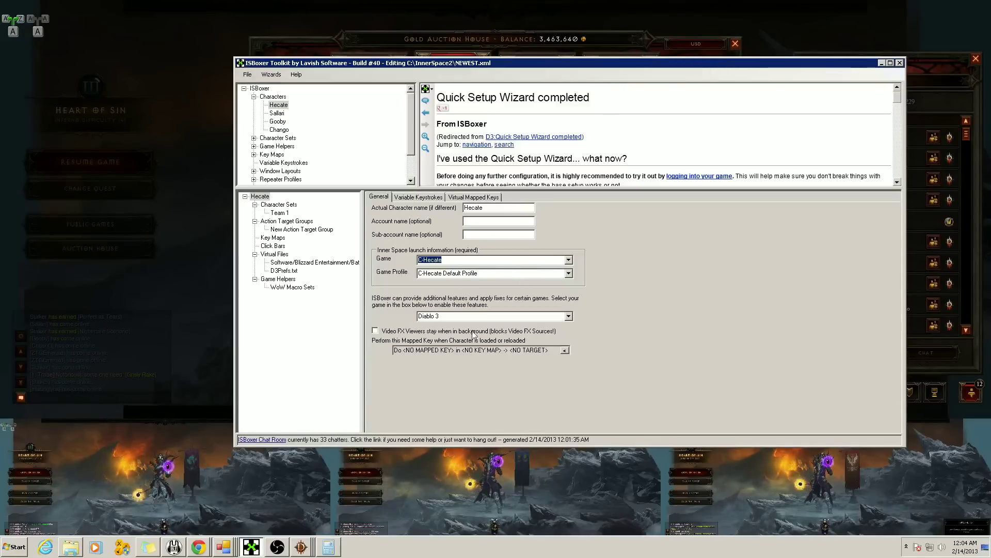
{"action": "left_click", "coordinate": [438, 198]}
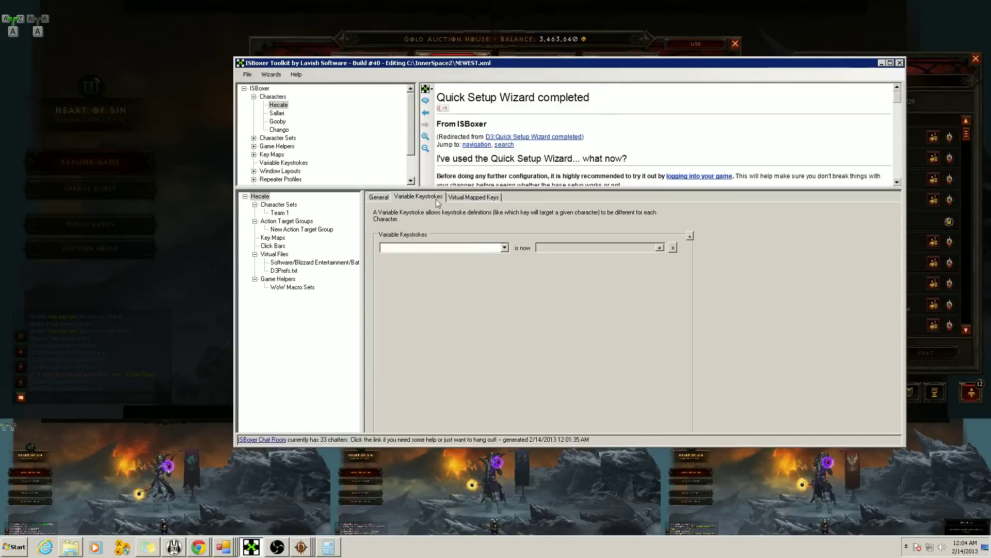
{"action": "left_click", "coordinate": [465, 198]}
{"action": "left_click", "coordinate": [369, 198]}
{"action": "left_click", "coordinate": [273, 245]}
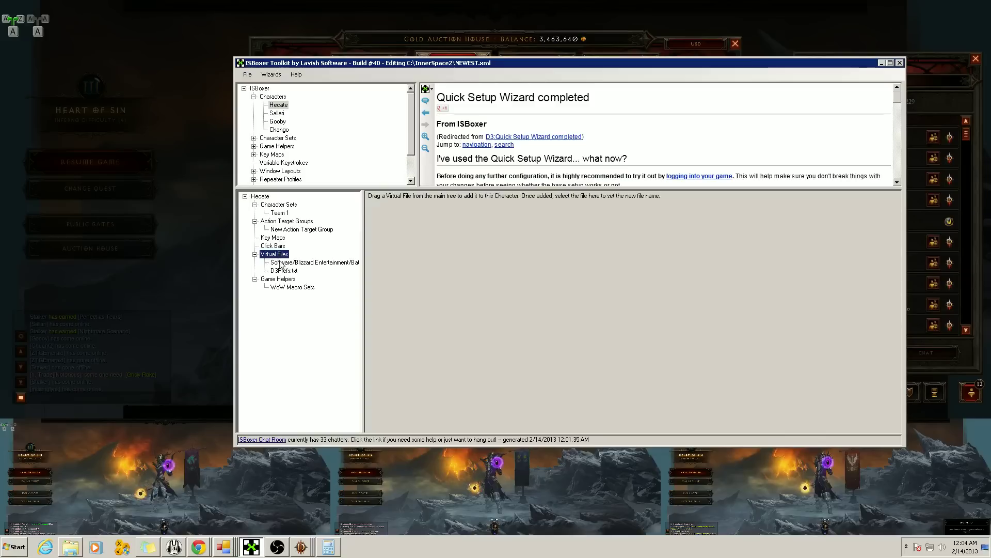
{"action": "left_click", "coordinate": [284, 271]}
{"action": "left_click", "coordinate": [305, 262]}
- Review the Team 1 character set's general settings and slot 1's switching, performance and variable keystroke settings
{"action": "left_click", "coordinate": [253, 139]}
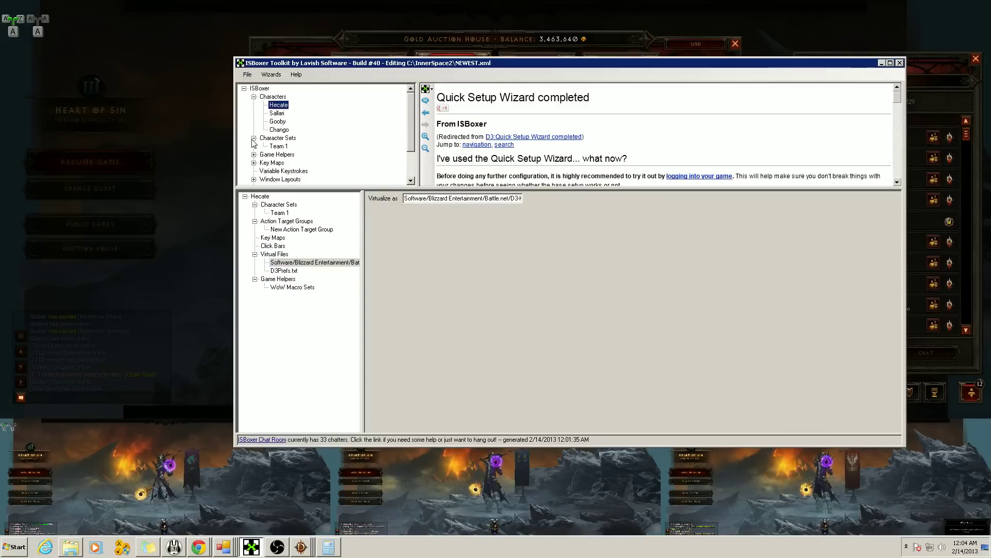
{"action": "left_click", "coordinate": [277, 147]}
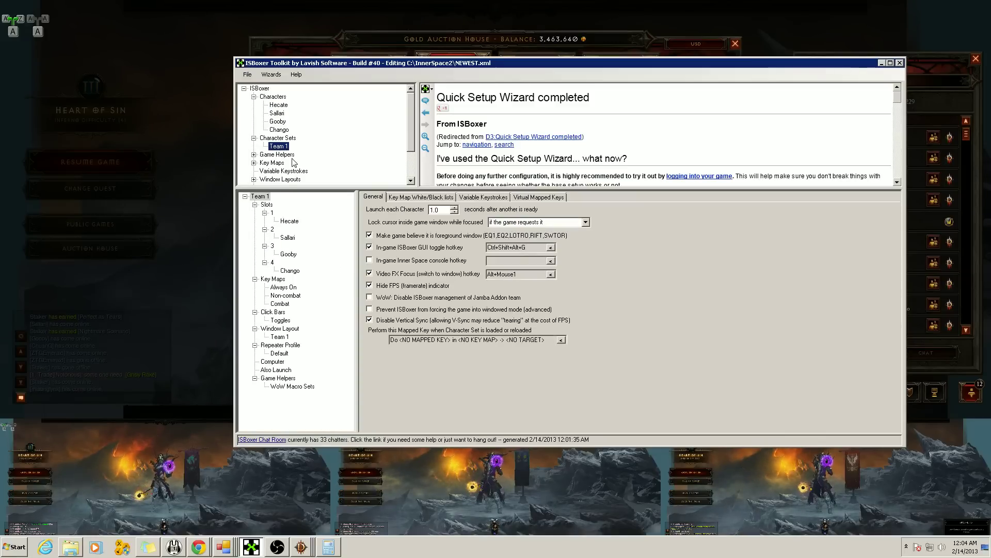
{"action": "left_click", "coordinate": [272, 212]}
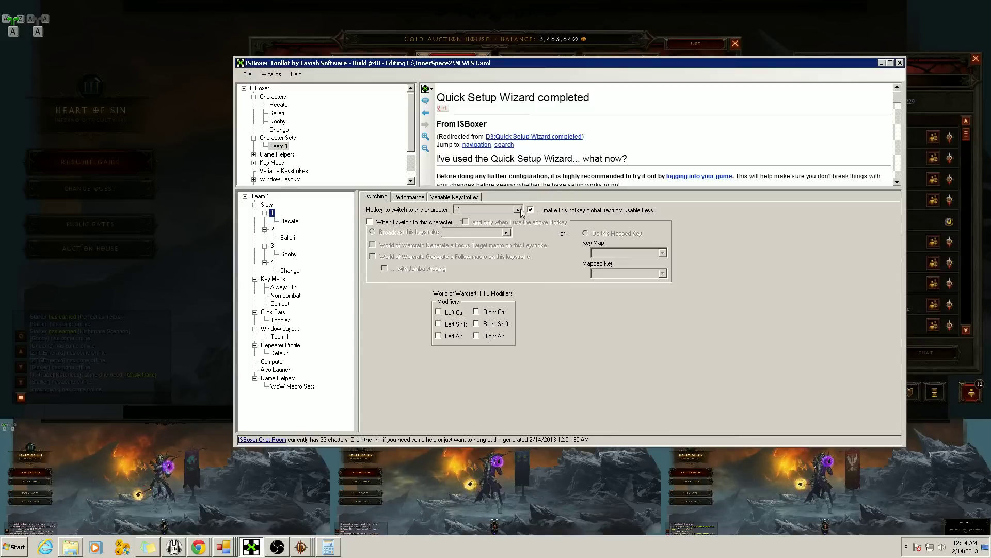
{"action": "left_click", "coordinate": [405, 198]}
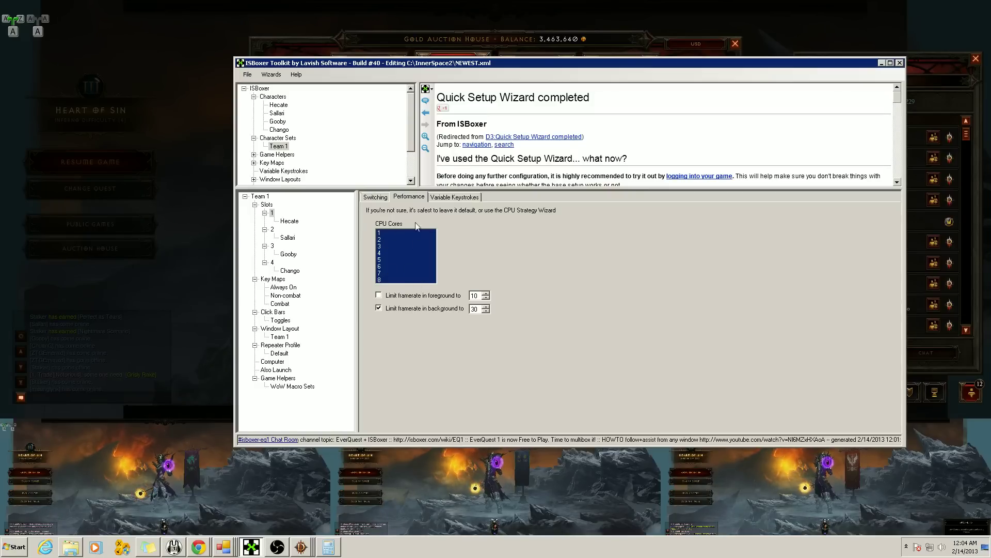
{"action": "left_click", "coordinate": [455, 198]}
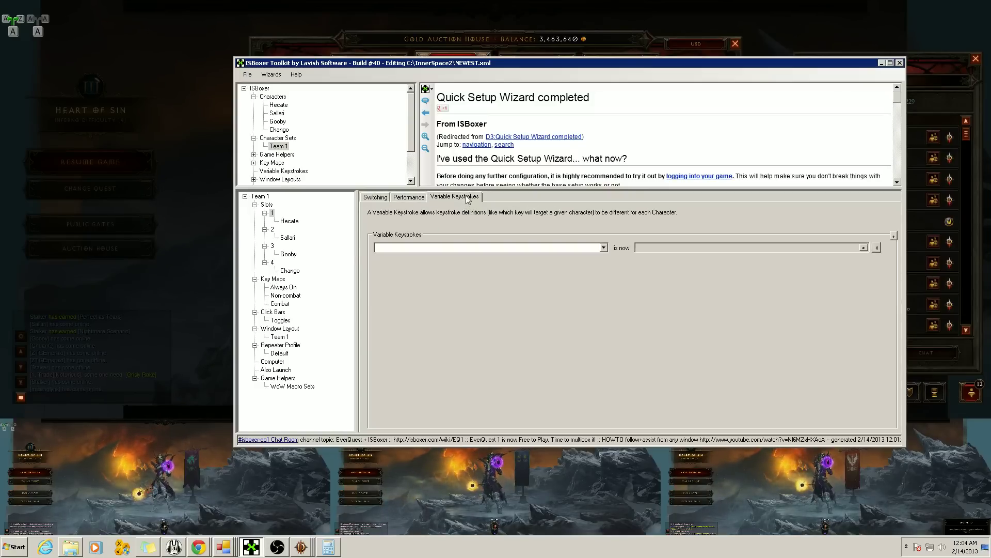
- Look through Team 1's key maps, click bars, window layout, repeater profile, computer and game helpers
{"action": "left_click", "coordinate": [272, 279]}
{"action": "left_click", "coordinate": [281, 288]}
{"action": "left_click", "coordinate": [284, 296]}
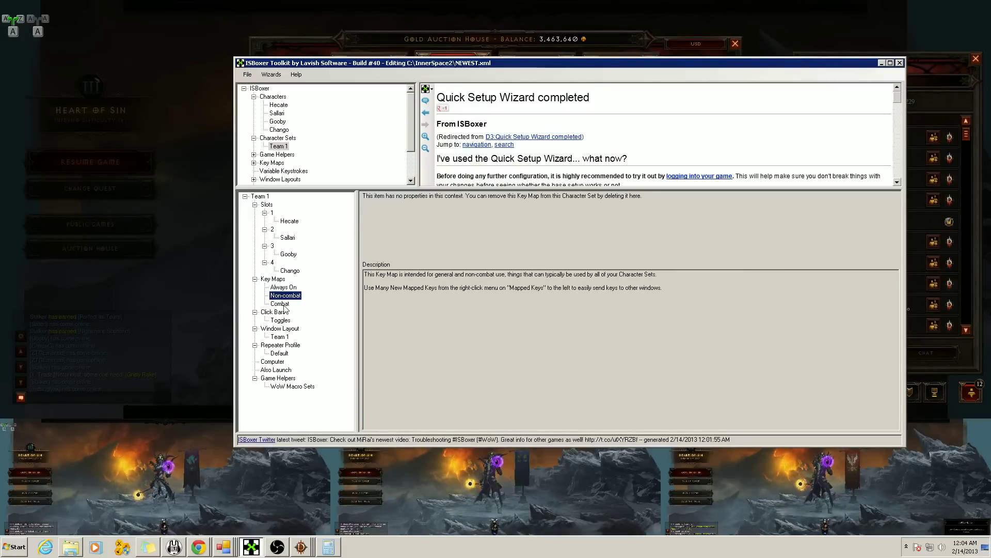
{"action": "left_click", "coordinate": [283, 313]}
{"action": "left_click", "coordinate": [280, 329]}
{"action": "left_click", "coordinate": [280, 345]}
{"action": "left_click", "coordinate": [273, 362]}
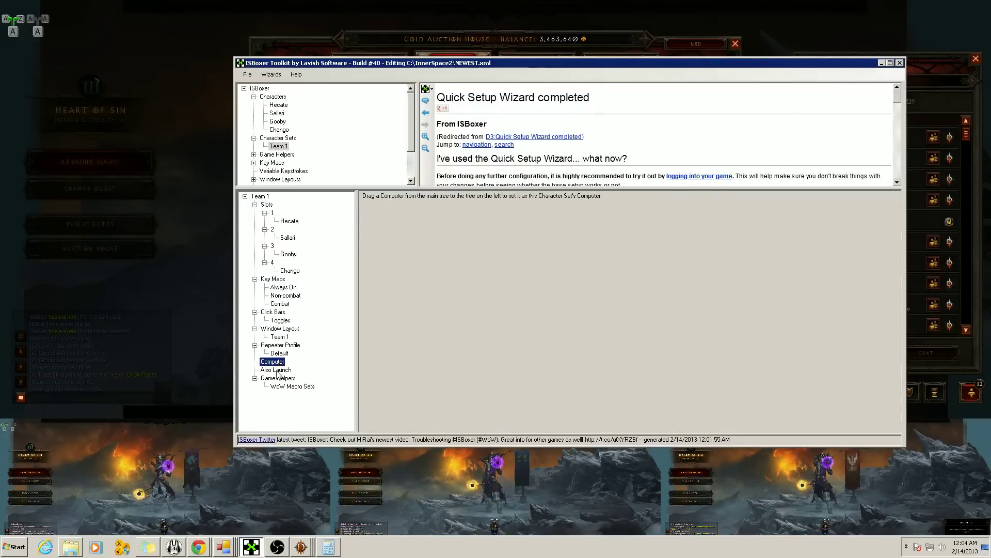
{"action": "left_click", "coordinate": [278, 379]}
- Examine the Always On key map's broadcasting toggles and the Activate Repeat hotkey settings
{"action": "left_click", "coordinate": [255, 170]}
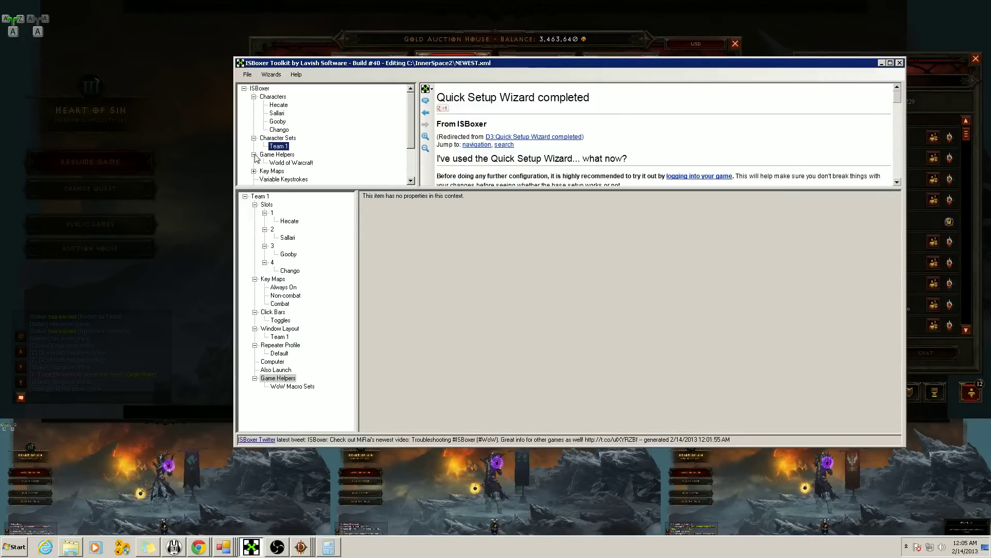
{"action": "left_click", "coordinate": [254, 163]}
{"action": "left_click", "coordinate": [282, 163]}
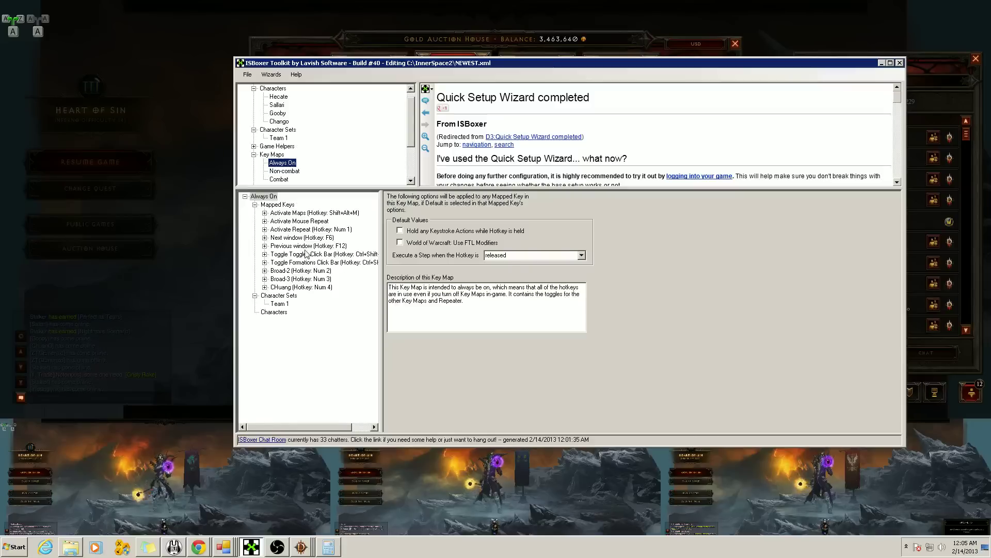
{"action": "left_click", "coordinate": [329, 272]}
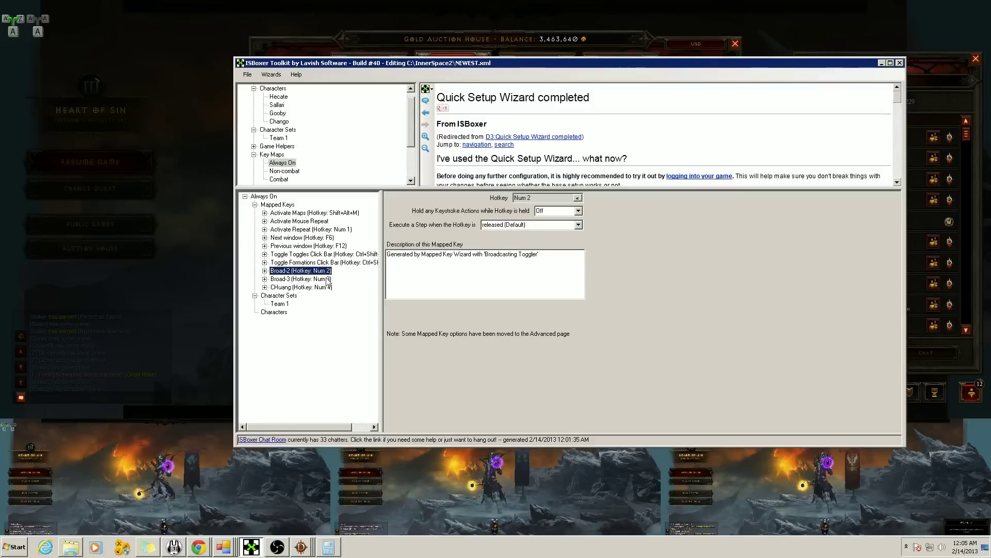
{"action": "left_click", "coordinate": [323, 287]}
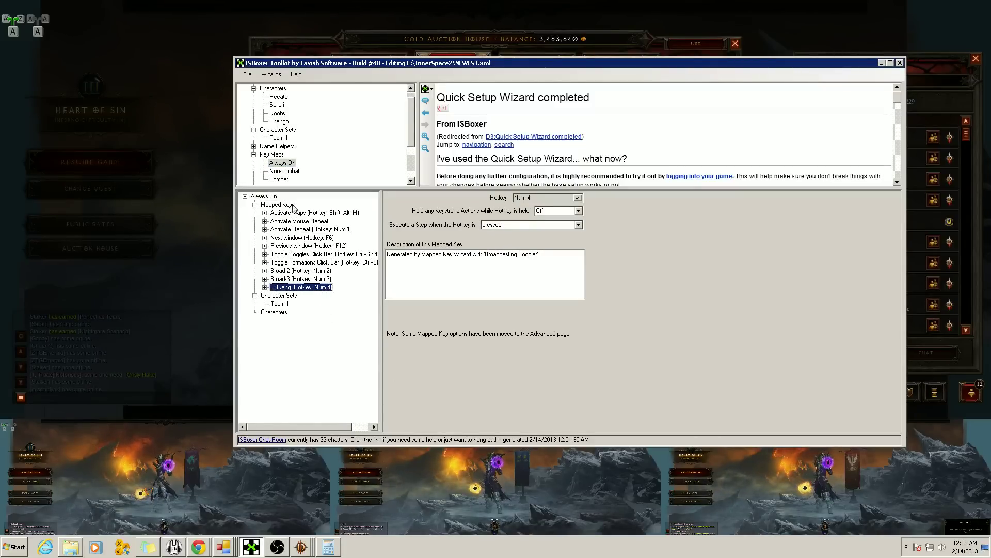
{"action": "left_click", "coordinate": [321, 272]}
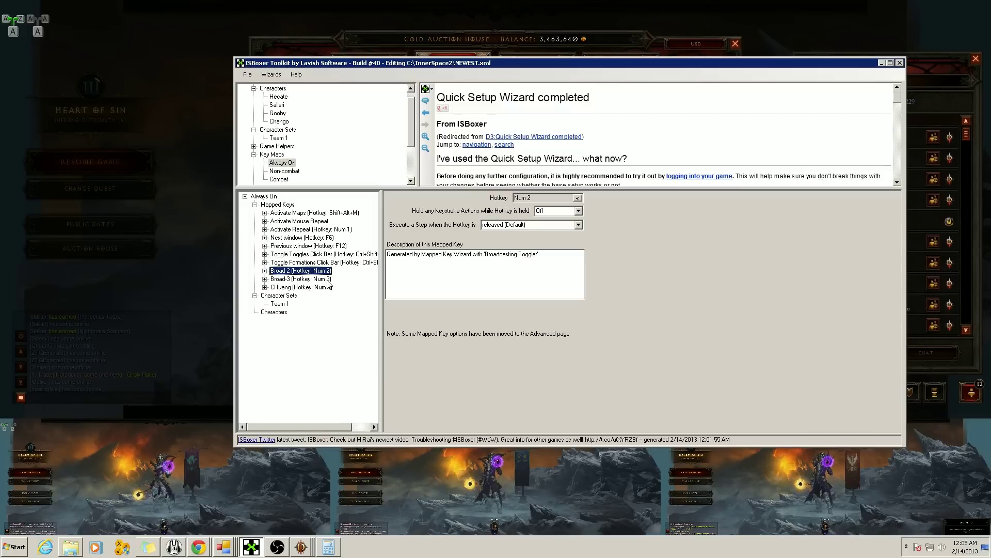
{"action": "left_click", "coordinate": [325, 280]}
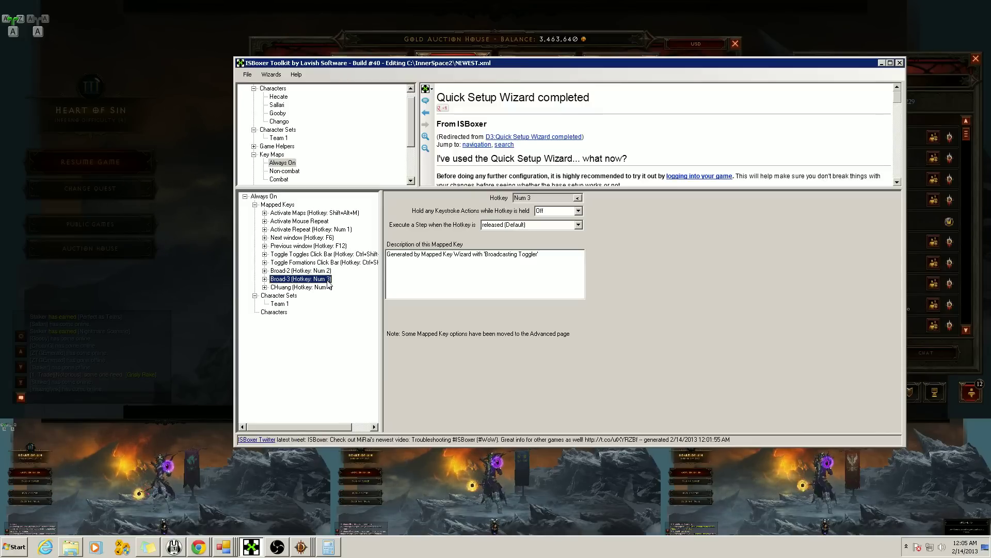
{"action": "left_click", "coordinate": [325, 287]}
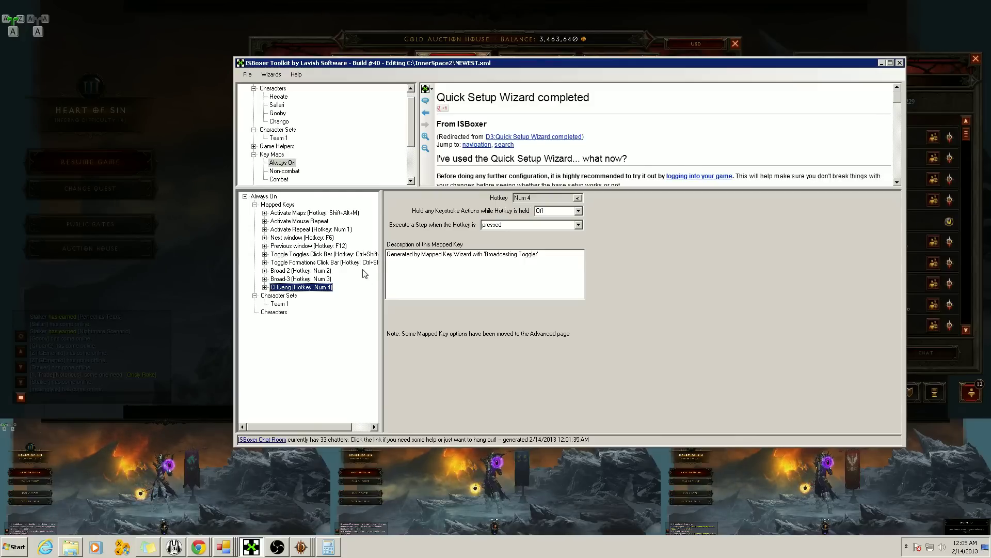
{"action": "left_click", "coordinate": [309, 231]}
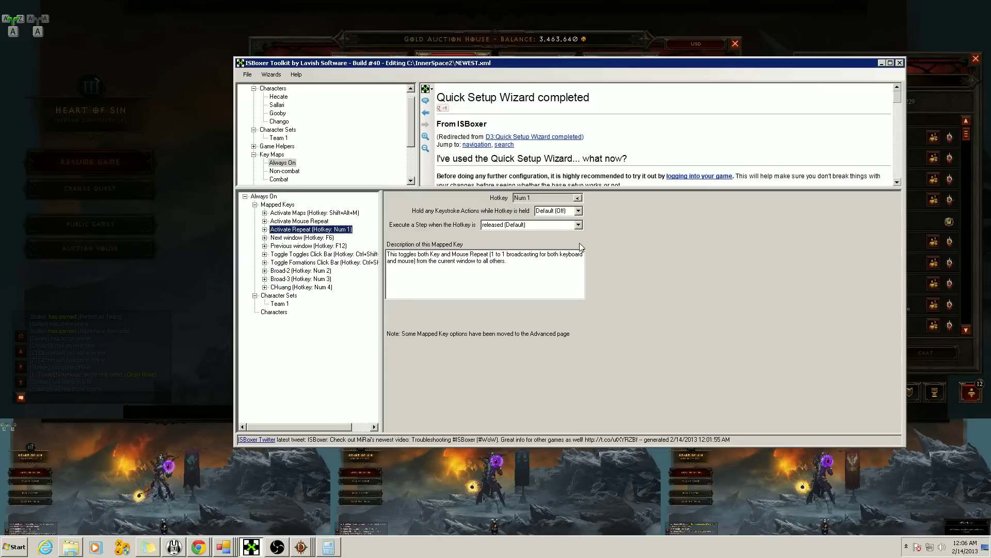
- Check the Non-combat key map, and compare the Always On Top Mode of the regions in the Team 1 window layout
{"action": "left_click", "coordinate": [284, 171]}
{"action": "scroll", "coordinate": [283, 171], "scroll_direction": "down", "scroll_amount": 1}
{"action": "scroll", "coordinate": [279, 164], "scroll_direction": "down", "scroll_amount": 1}
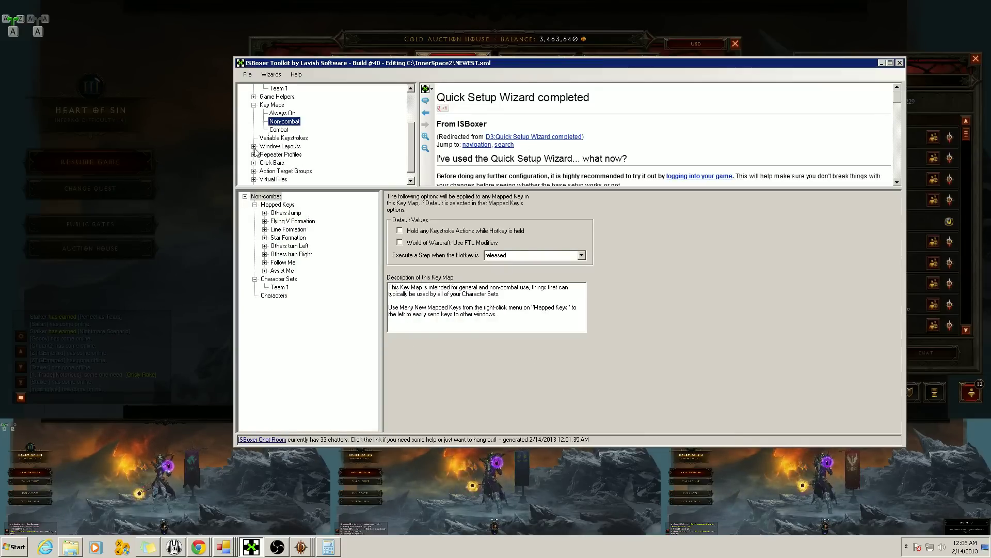
{"action": "left_click", "coordinate": [253, 146]}
{"action": "left_click", "coordinate": [280, 154]}
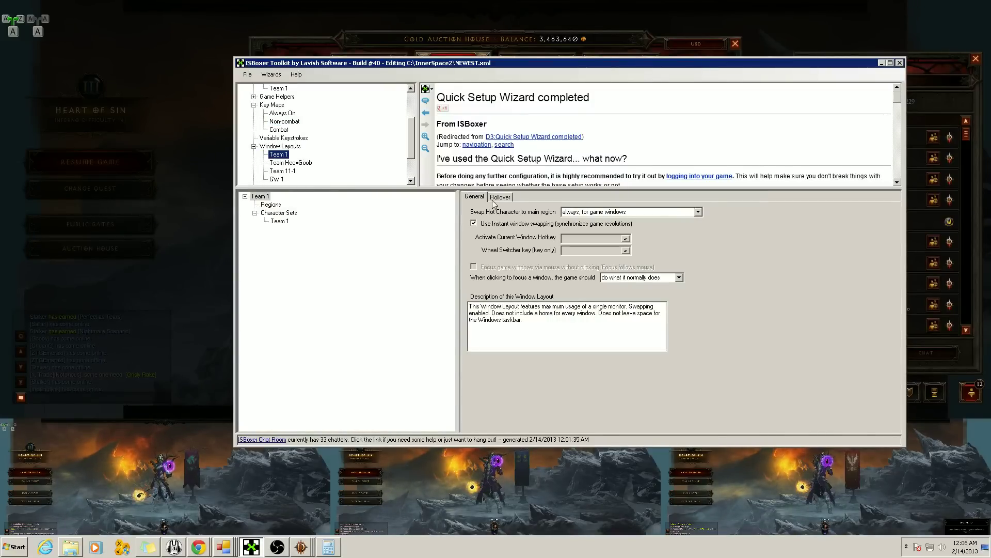
{"action": "left_click", "coordinate": [279, 221]}
{"action": "left_click", "coordinate": [273, 206]}
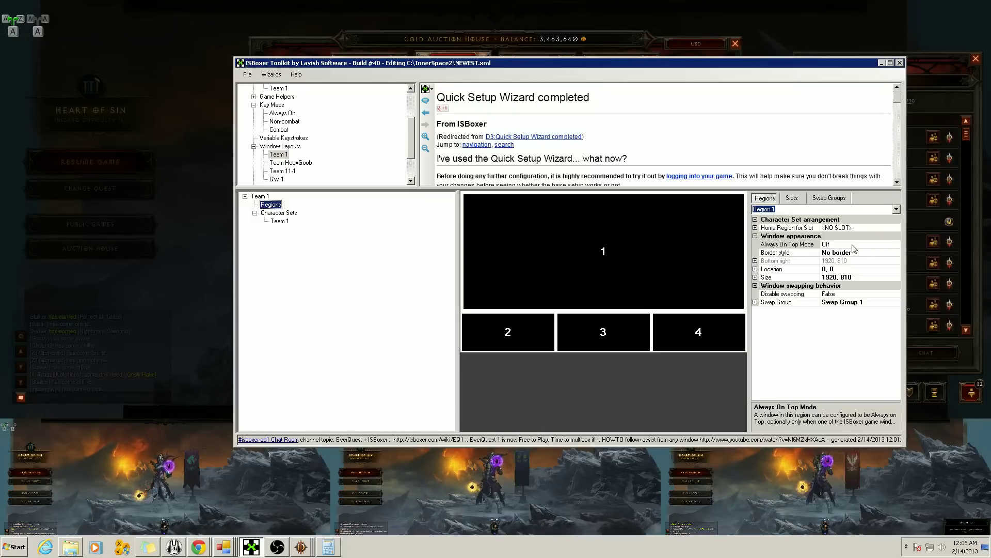
{"action": "scroll", "coordinate": [858, 245], "scroll_direction": "down", "scroll_amount": 3}
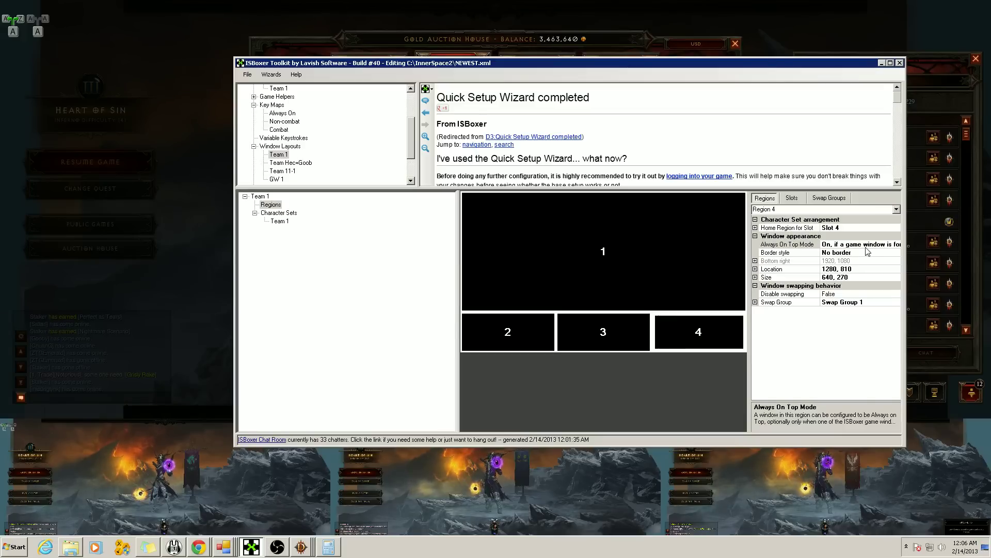
{"action": "left_click", "coordinate": [657, 271]}
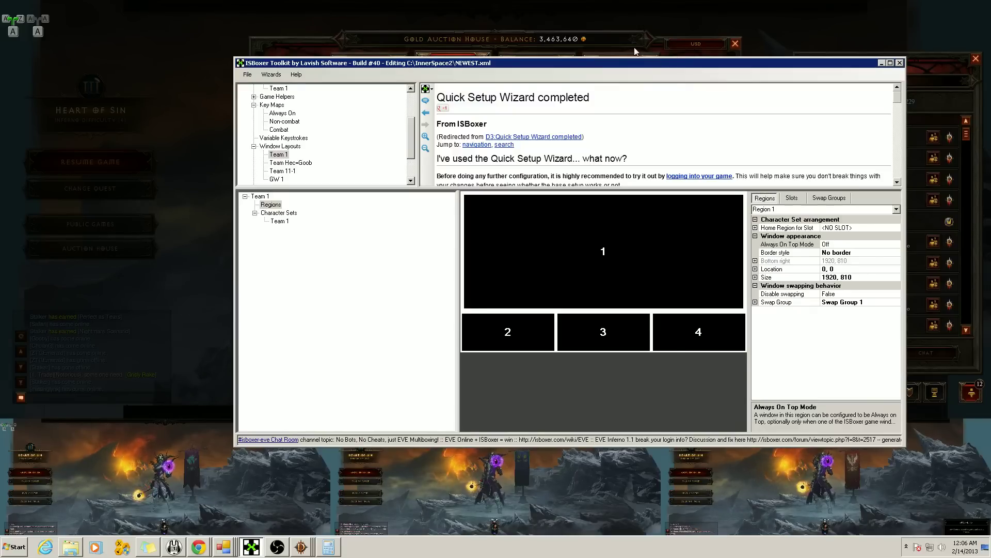
- Set Region 4's Always On Top Mode to Off in the Team 1 window layout
{"action": "left_click_drag", "start_coordinate": [669, 64], "coordinate": [694, 48]}
{"action": "left_click", "coordinate": [723, 316]}
{"action": "left_click", "coordinate": [880, 228]}
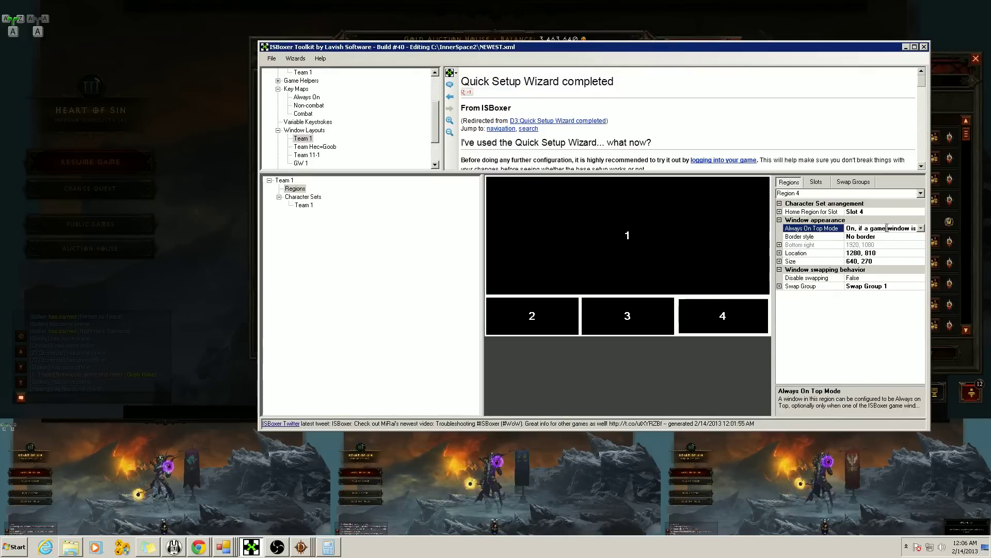
{"action": "left_click", "coordinate": [920, 228]}
{"action": "left_click", "coordinate": [853, 241]}
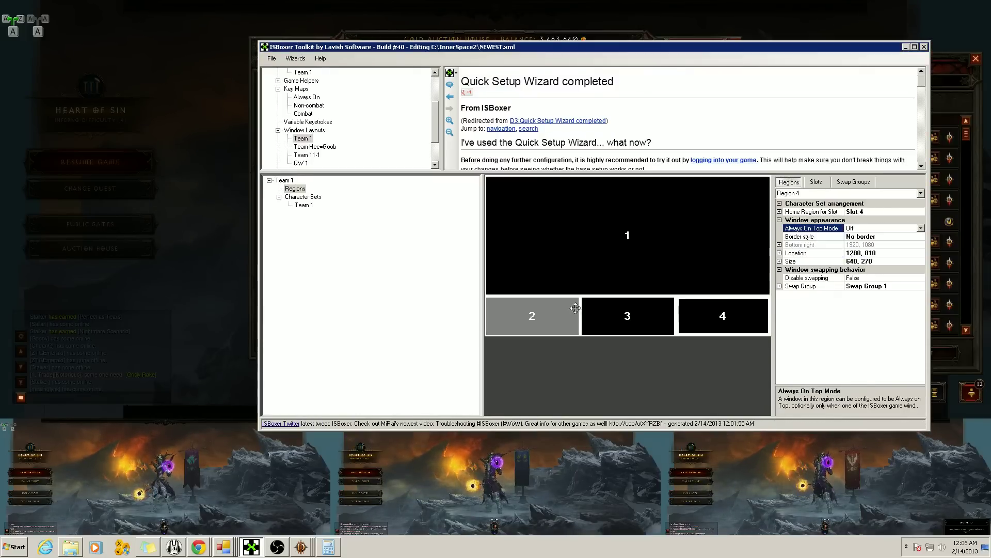
- Export the whole configuration to Inner Space
{"action": "left_click", "coordinate": [271, 59]}
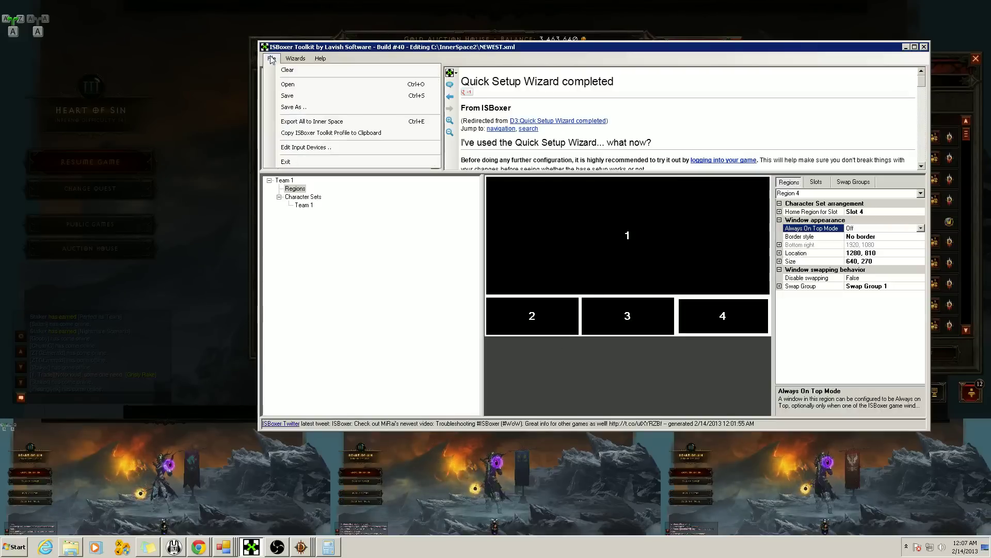
{"action": "left_click", "coordinate": [311, 122]}
{"action": "left_click", "coordinate": [530, 297]}
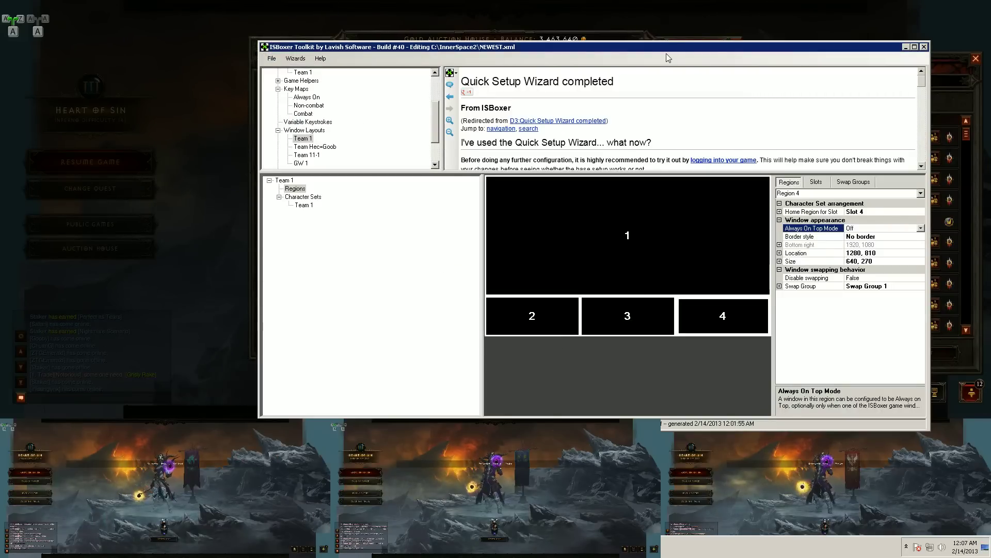
- Move the toolkit over the small game windows and bring the main game forward to check how the windows stack
{"action": "left_click_drag", "start_coordinate": [667, 58], "coordinate": [750, 164]}
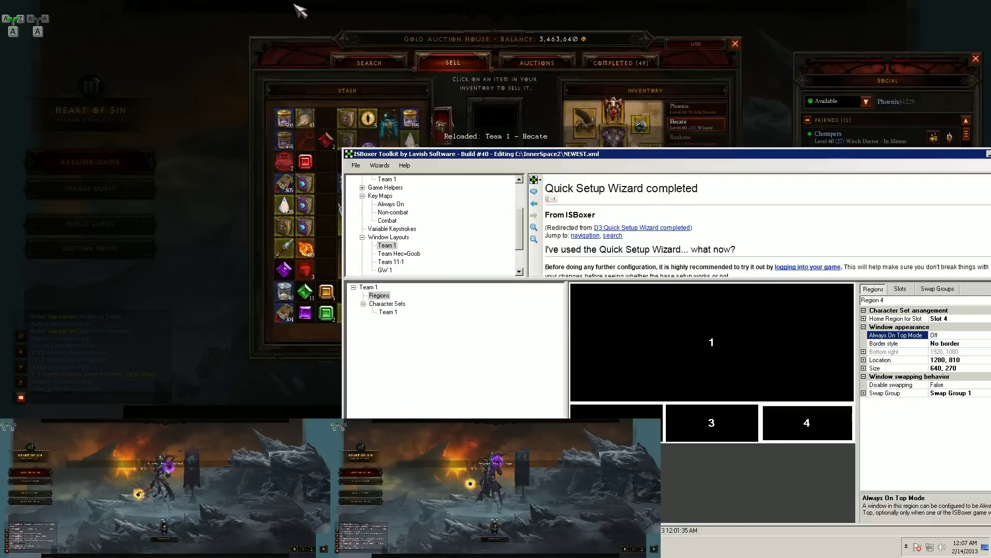
{"action": "left_click", "coordinate": [289, 8]}
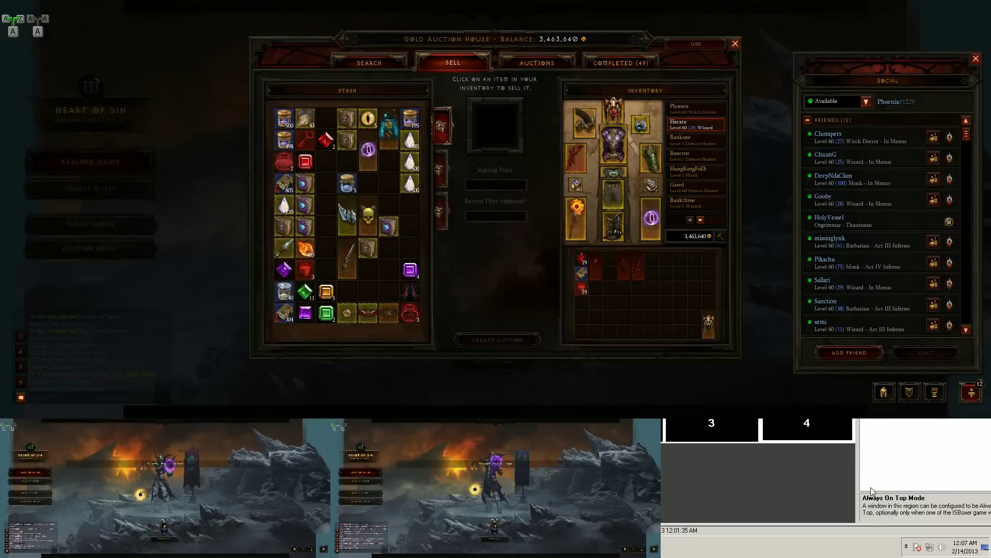
{"action": "left_click", "coordinate": [882, 525]}
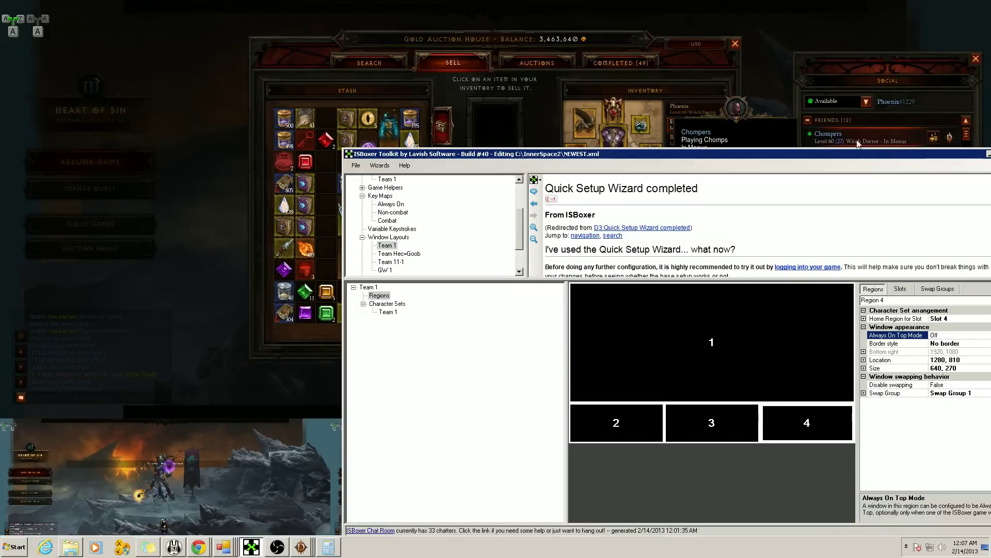
- Set Region 4's Always On Top Mode to "On, if a game window is foreground"
{"action": "left_click_drag", "start_coordinate": [859, 153], "coordinate": [734, 74]}
{"action": "left_click", "coordinate": [843, 256]}
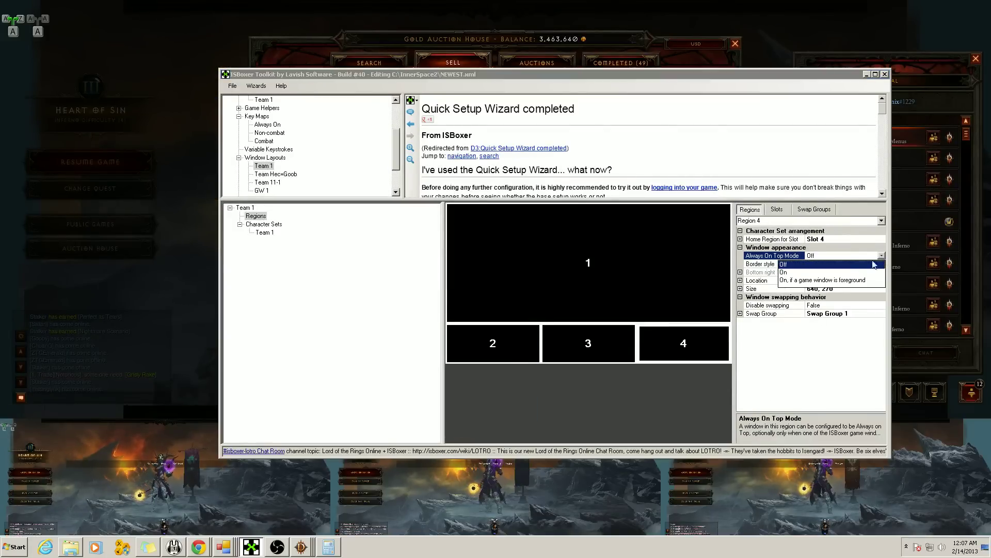
{"action": "left_click", "coordinate": [852, 280]}
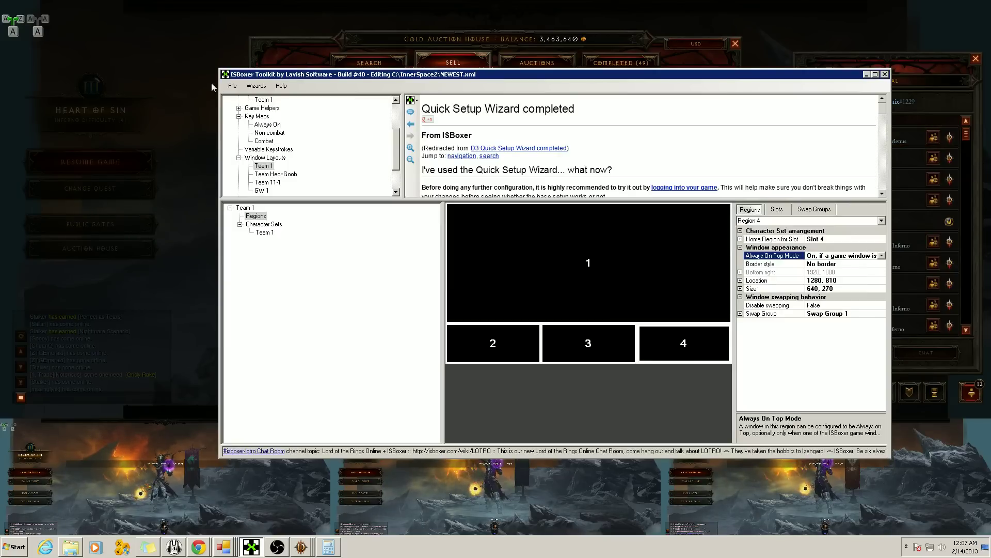
- Export the updated configuration to Inner Space so the running game windows reload it
{"action": "left_click", "coordinate": [232, 86]}
{"action": "left_click", "coordinate": [269, 148]}
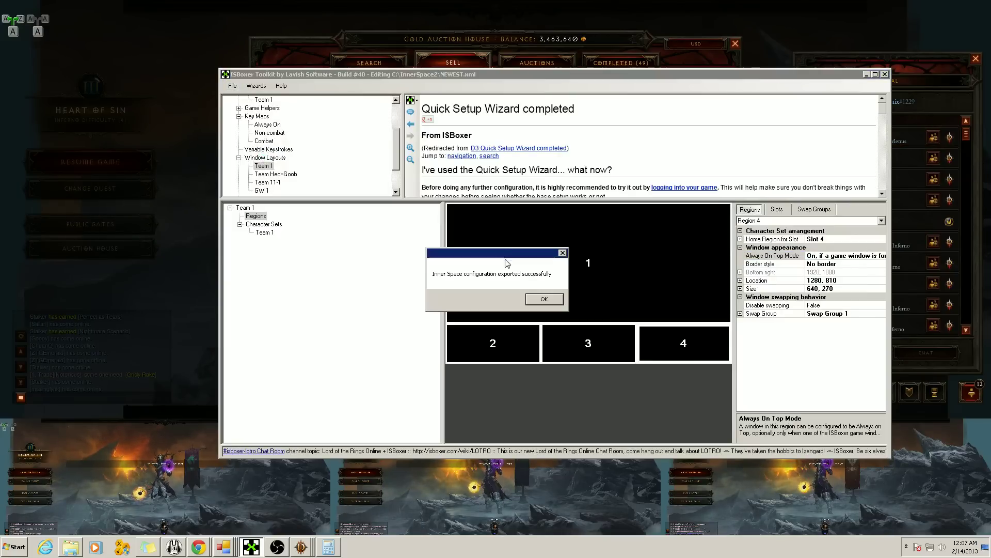
{"action": "left_click", "coordinate": [541, 300]}
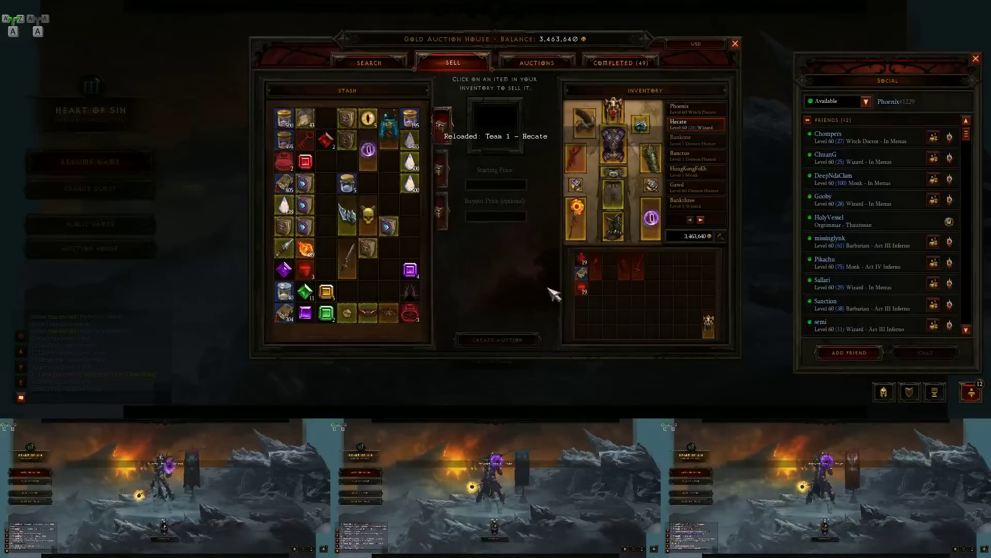
- Alternate between the toolkit and the main game to check how the small game windows stack
{"action": "key", "text": "alt+Tab"}
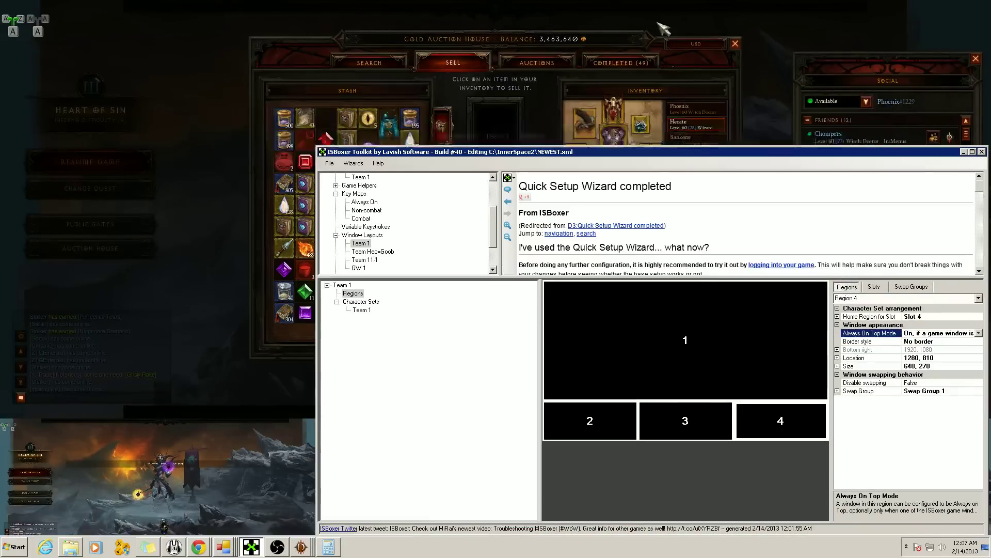
{"action": "left_click", "coordinate": [627, 8]}
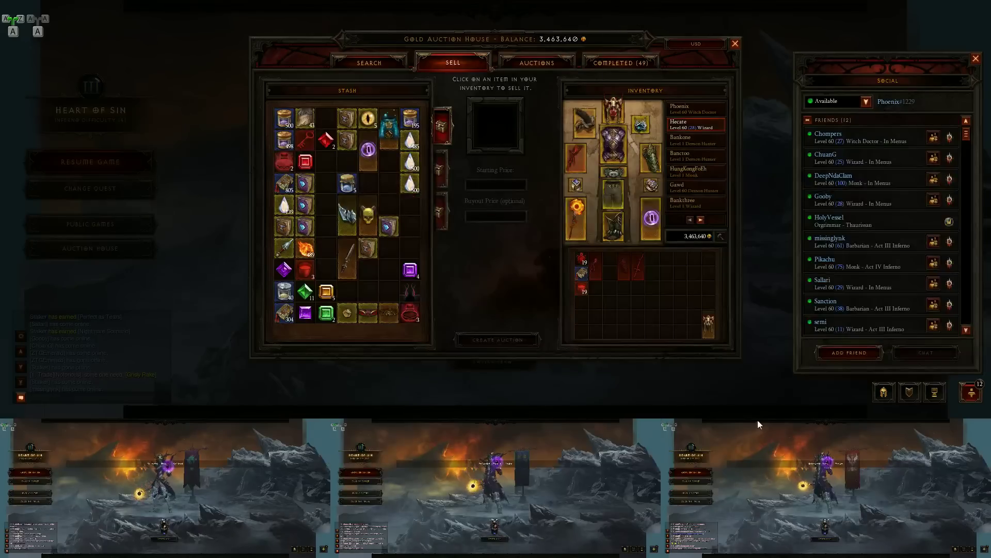
{"action": "key", "text": "super"}
{"action": "key", "text": "super"}
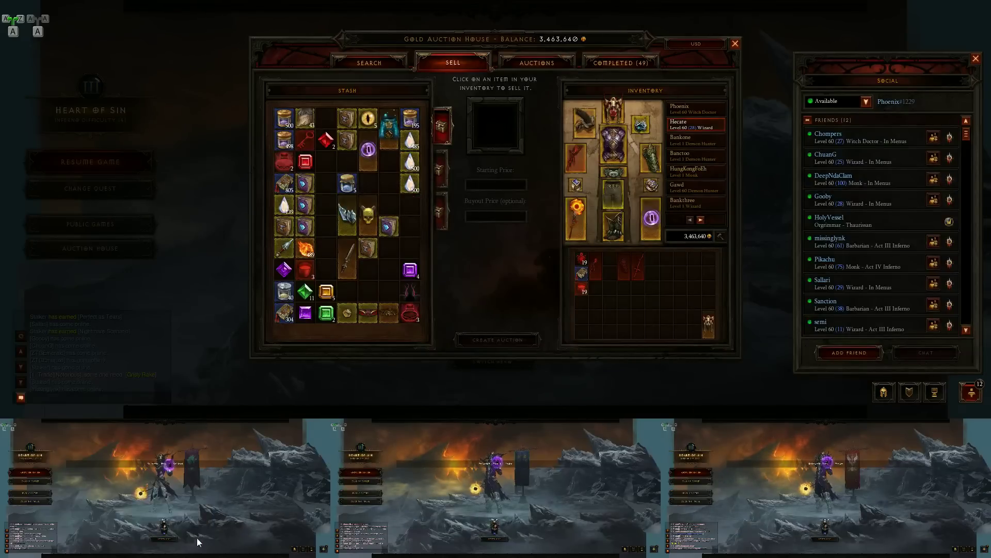
- Cycle through the open windows and return to the ISBoxer Toolkit
{"action": "key", "text": "alt+Tab"}
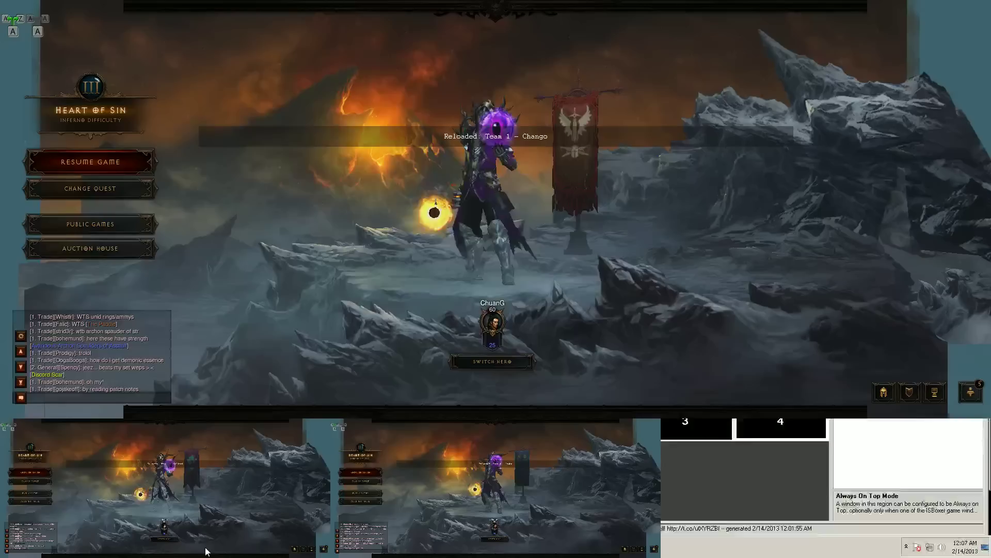
{"action": "key", "text": "alt+Tab"}
{"action": "key", "text": "alt+Tab"}
{"action": "key", "text": "alt+Tab"}
{"action": "key", "text": "alt+Tab"}
{"action": "key", "text": "alt+Tab"}
{"action": "key", "text": "alt+Tab"}
{"action": "key", "text": "alt+Tab"}
{"action": "key", "text": "alt+Tab"}
{"action": "key", "text": "alt+Tab"}
{"action": "key", "text": "alt+Tab"}
{"action": "key", "text": "alt+Tab"}
{"action": "key", "text": "alt+Tab"}
{"action": "key", "text": "alt+Tab"}
{"action": "key", "text": "alt+Tab"}
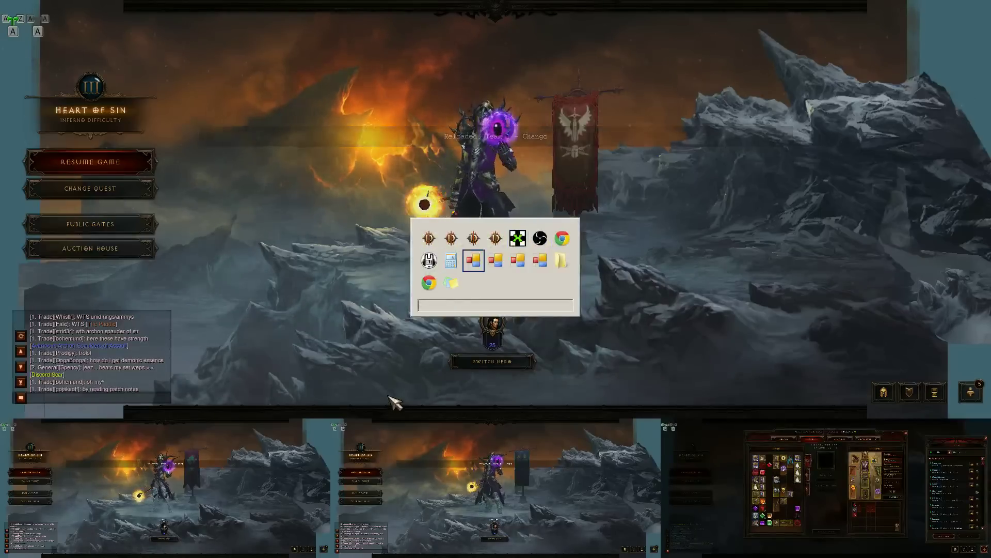
{"action": "key", "text": "alt+Tab"}
{"action": "key", "text": "alt+Tab"}
{"action": "key", "text": "alt+Tab"}
{"action": "key", "text": "alt+Tab"}
{"action": "key", "text": "alt+Tab"}
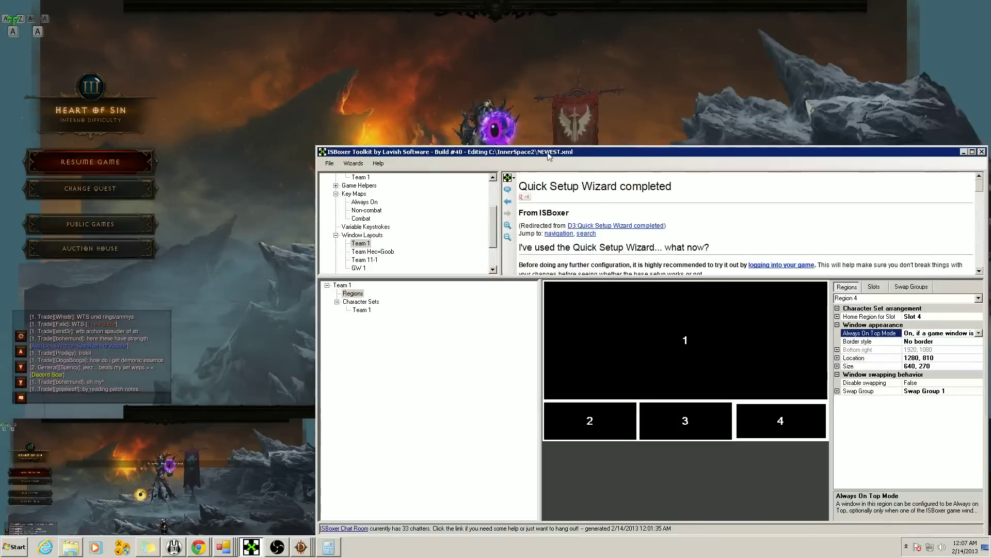
- Examine the Default repeater profile's hotkeys and its Whitelist/Blacklist key selection
{"action": "left_click", "coordinate": [335, 235]}
{"action": "left_click", "coordinate": [336, 243]}
{"action": "left_click", "coordinate": [360, 252]}
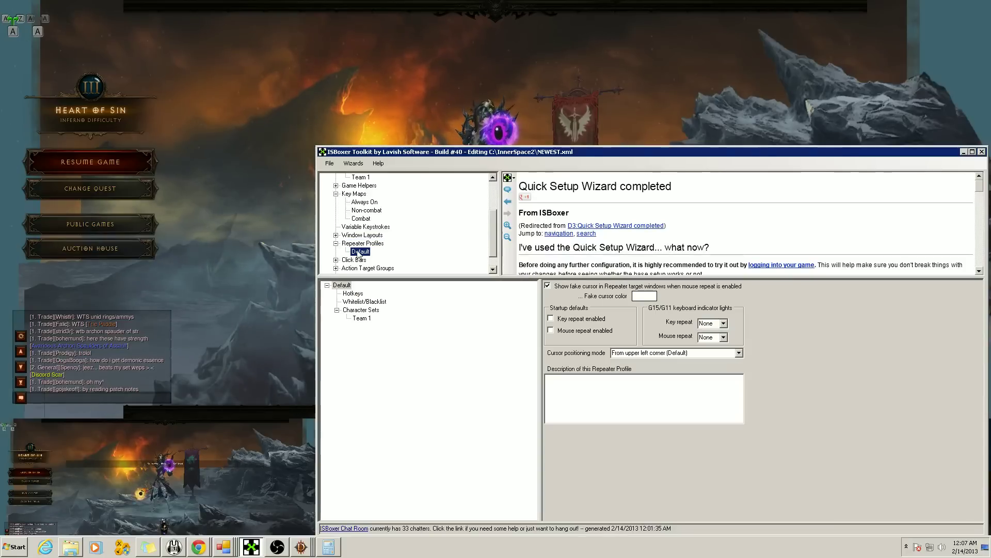
{"action": "left_click", "coordinate": [361, 294]}
{"action": "left_click", "coordinate": [363, 302]}
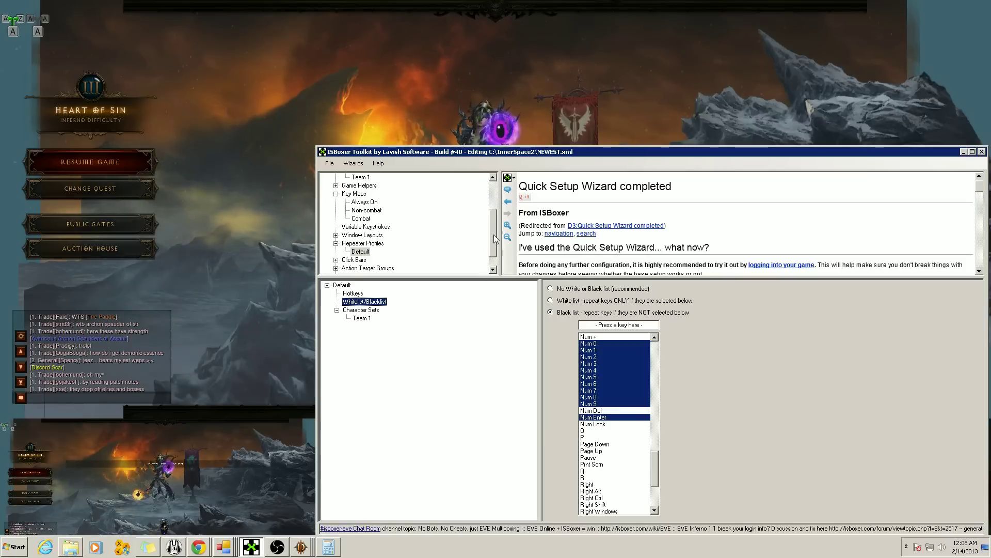
- Examine the characters in New Action Target Group and the settings of the Toggles and Formations click bars
{"action": "left_click", "coordinate": [335, 260]}
{"action": "left_click", "coordinate": [336, 268]}
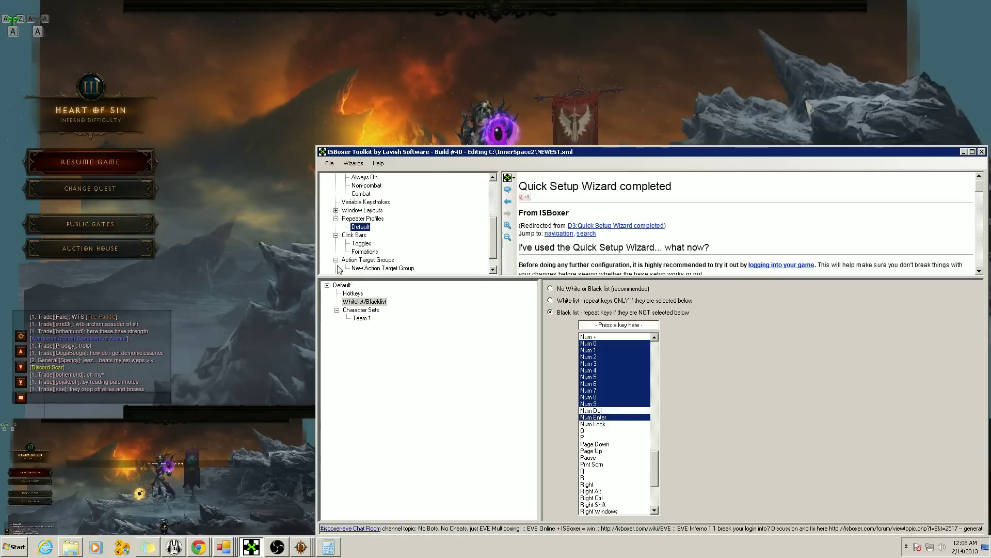
{"action": "left_click", "coordinate": [356, 268]}
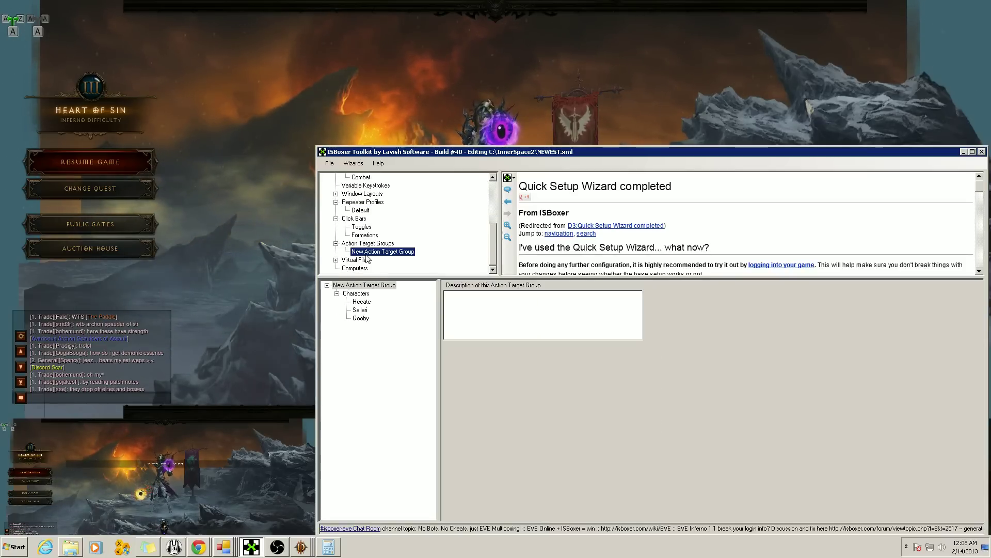
{"action": "left_click", "coordinate": [364, 259]}
{"action": "left_click", "coordinate": [352, 251]}
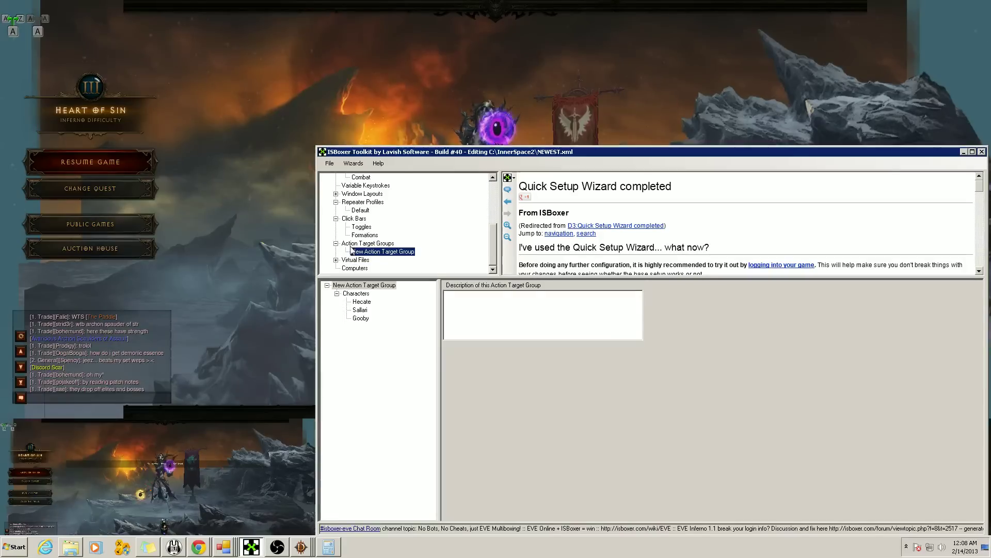
{"action": "left_click", "coordinate": [362, 301]}
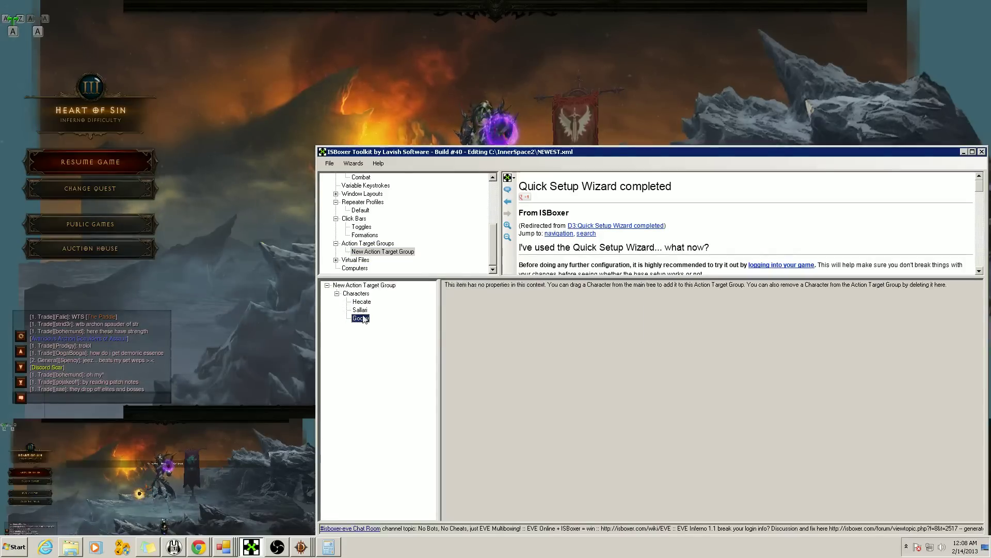
{"action": "left_click", "coordinate": [364, 285]}
{"action": "left_click", "coordinate": [362, 227]}
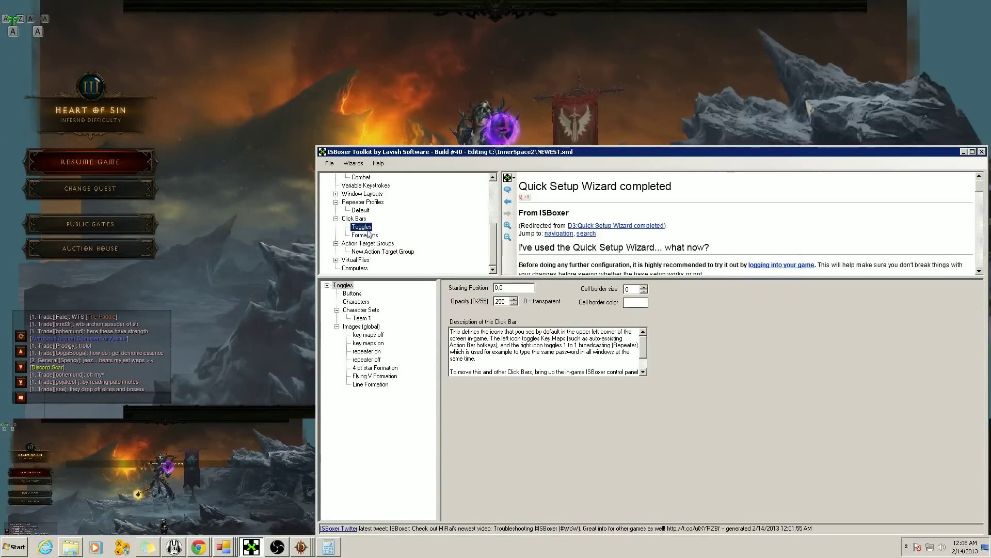
{"action": "left_click", "coordinate": [363, 236]}
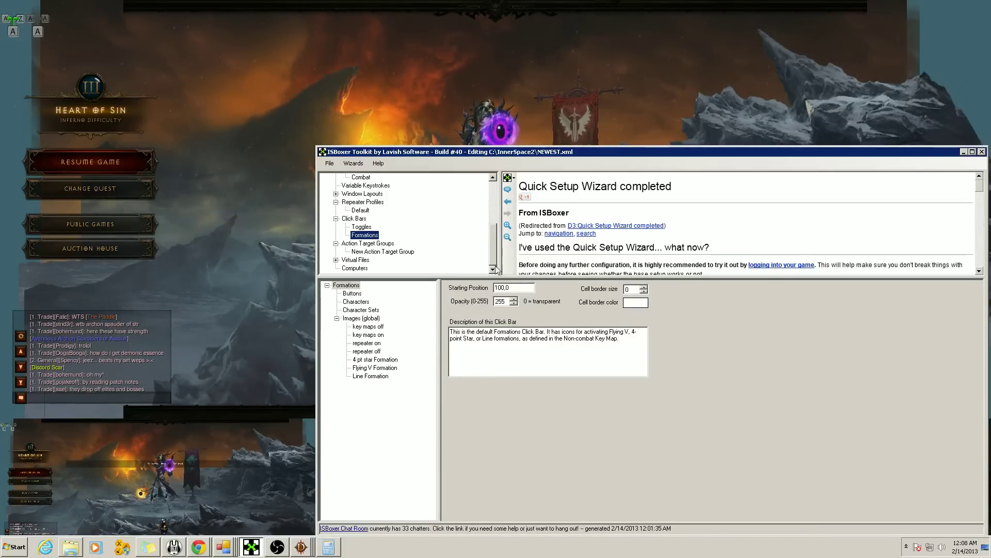
{"action": "scroll", "coordinate": [495, 253], "scroll_direction": "up", "scroll_amount": 1}
{"action": "scroll", "coordinate": [495, 253], "scroll_direction": "up", "scroll_amount": 2}
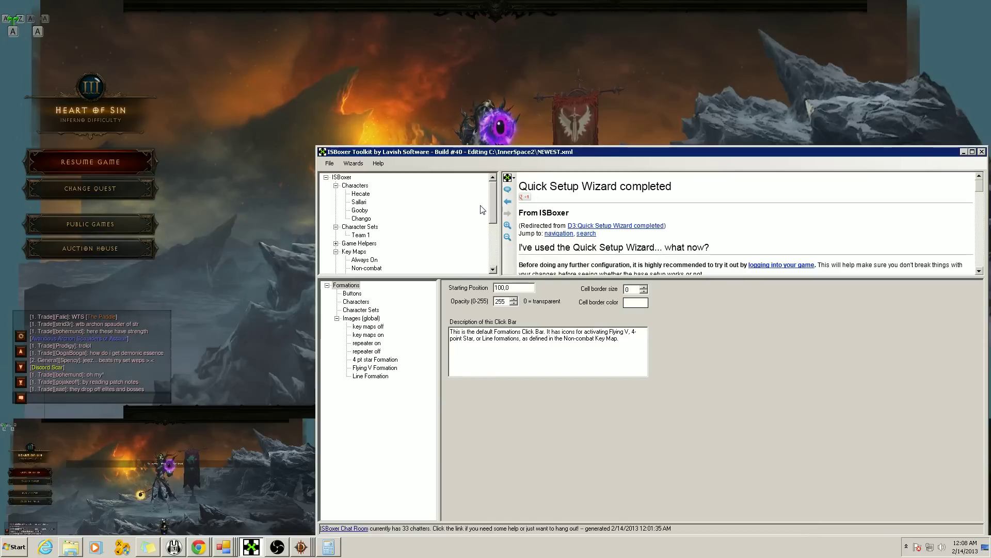
{"action": "scroll", "coordinate": [509, 217], "scroll_direction": "up", "scroll_amount": 2}
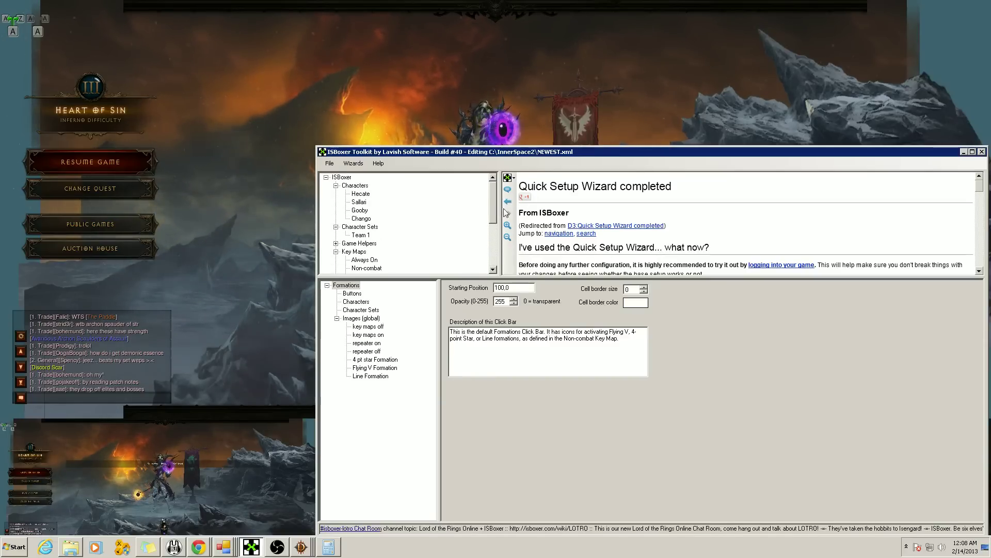
{"action": "scroll", "coordinate": [505, 248], "scroll_direction": "down", "scroll_amount": 4}
{"action": "scroll", "coordinate": [505, 227], "scroll_direction": "up", "scroll_amount": 4}
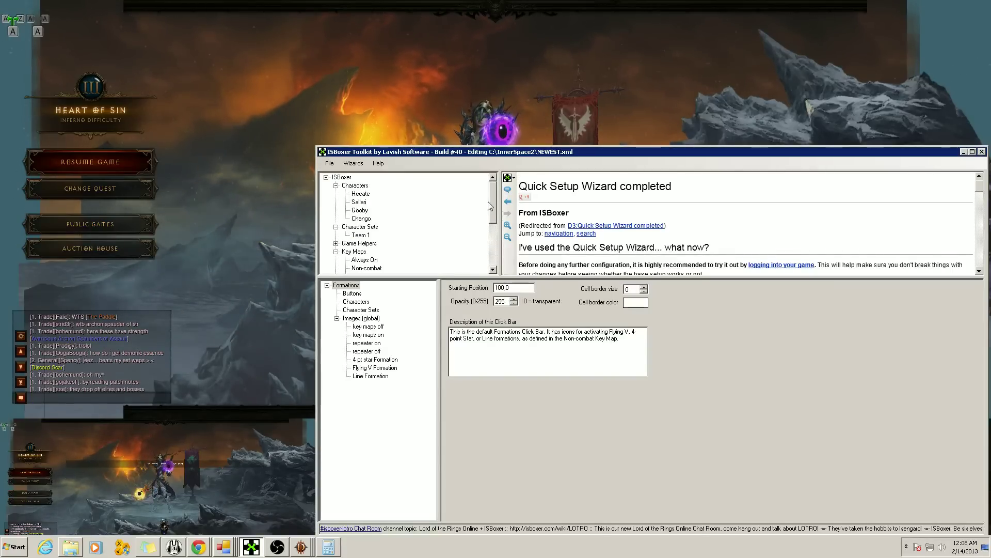
{"action": "scroll", "coordinate": [495, 210], "scroll_direction": "down", "scroll_amount": 5}
{"action": "scroll", "coordinate": [496, 193], "scroll_direction": "up", "scroll_amount": 5}
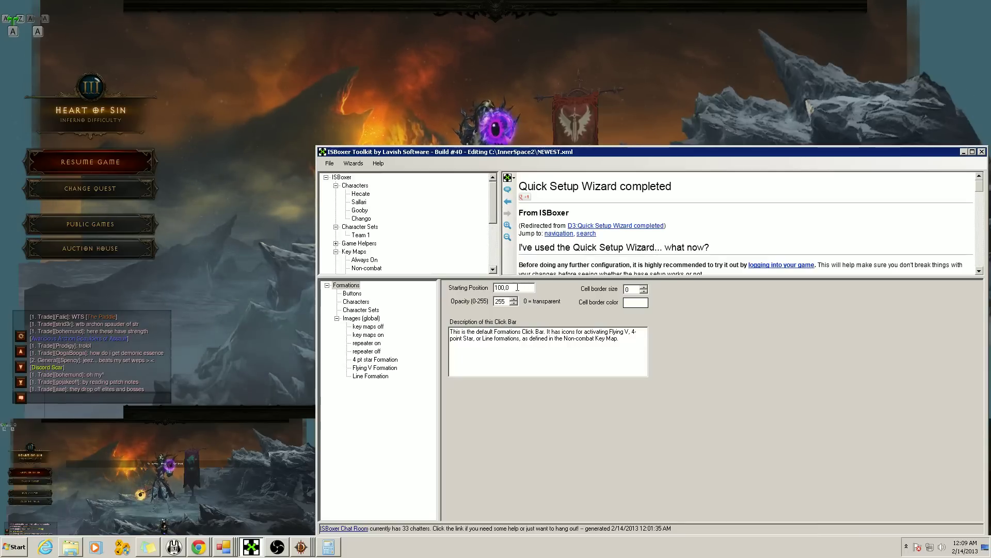
- Open the Inner Space configuration and review its FPS Limiter settings for foreground and background
{"action": "left_click", "coordinate": [906, 548]}
{"action": "right_click", "coordinate": [887, 503]}
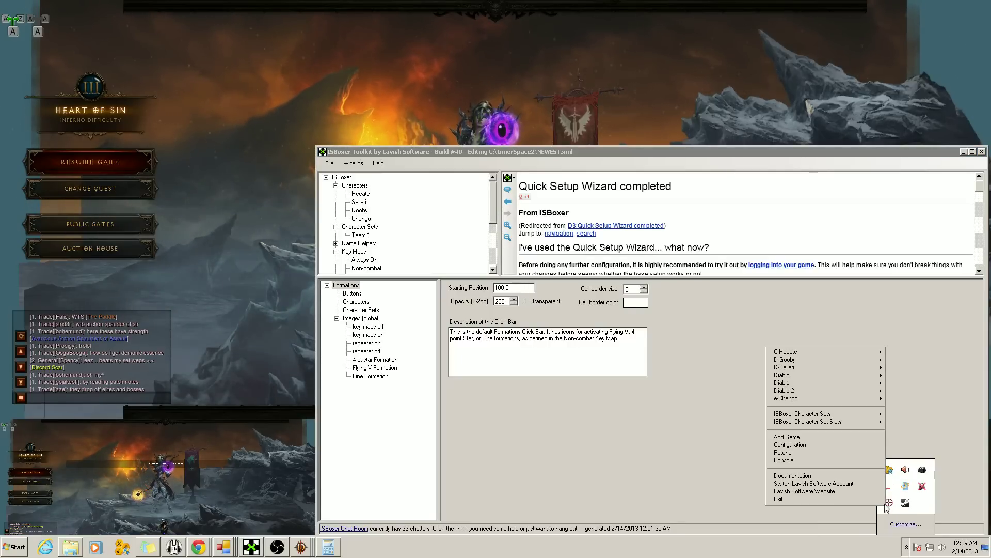
{"action": "left_click", "coordinate": [796, 444]}
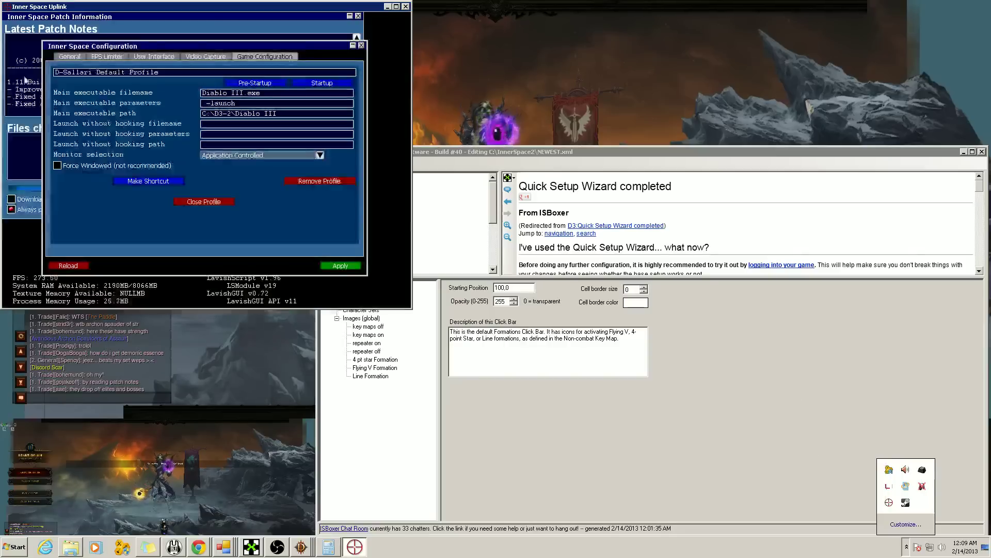
{"action": "left_click", "coordinate": [100, 57]}
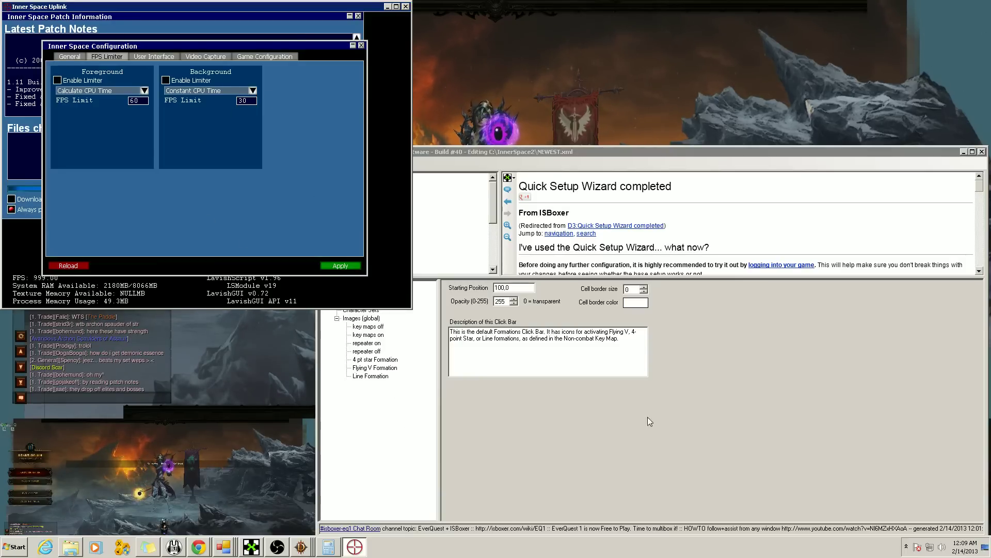
- Return to the ISBoxer Toolkit and review the regions, slots and swap groups of the Team 1 window layout
{"action": "left_click", "coordinate": [549, 415]}
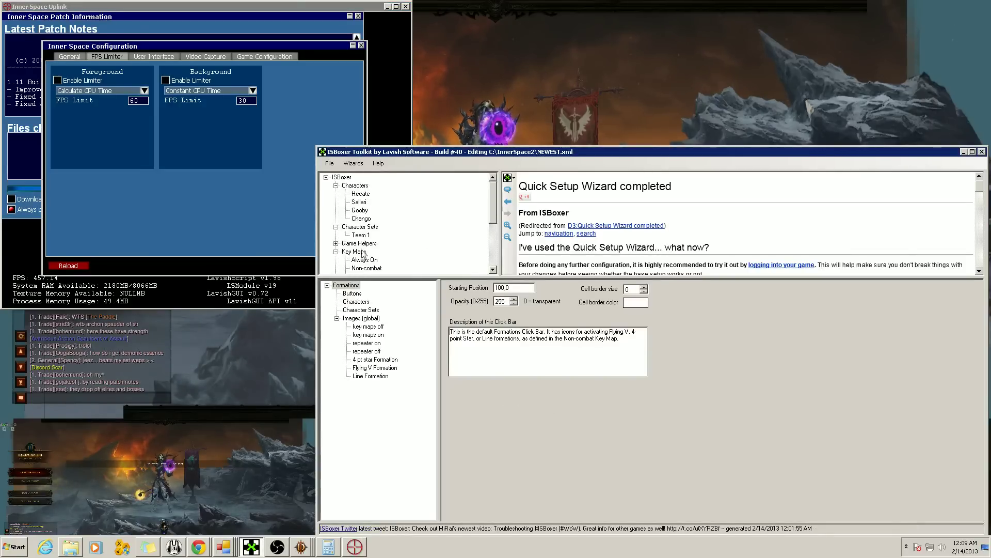
{"action": "left_click_drag", "start_coordinate": [493, 211], "coordinate": [493, 236]}
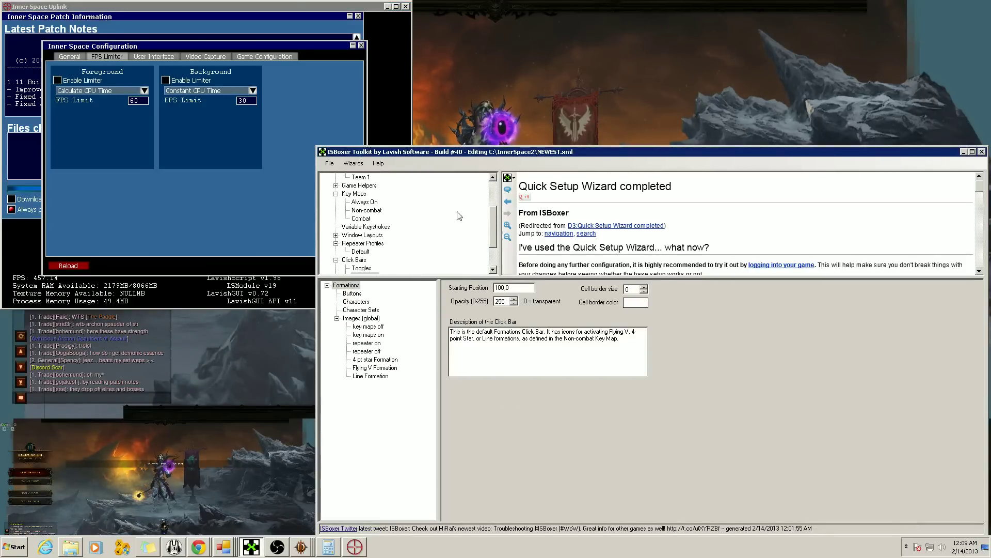
{"action": "left_click", "coordinate": [336, 235]}
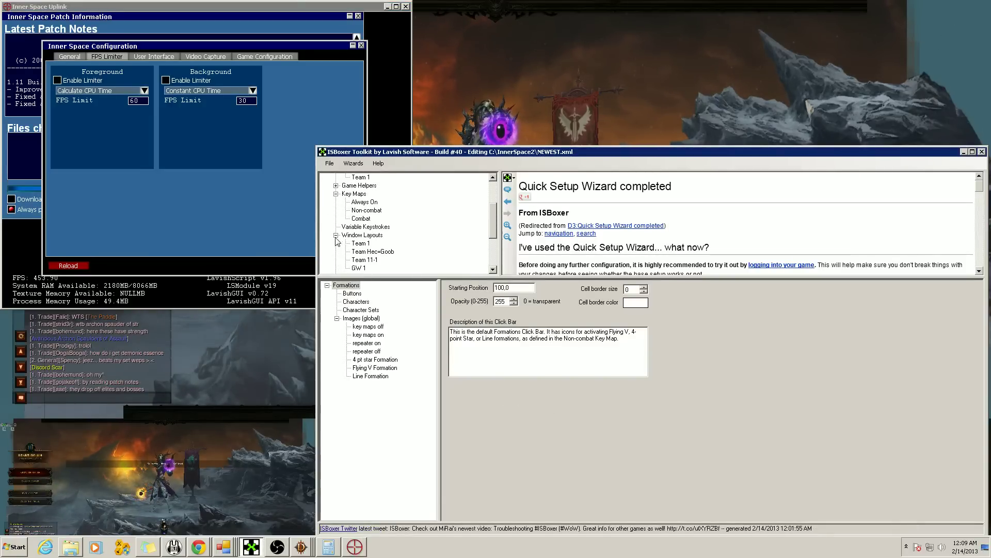
{"action": "left_click", "coordinate": [360, 243]}
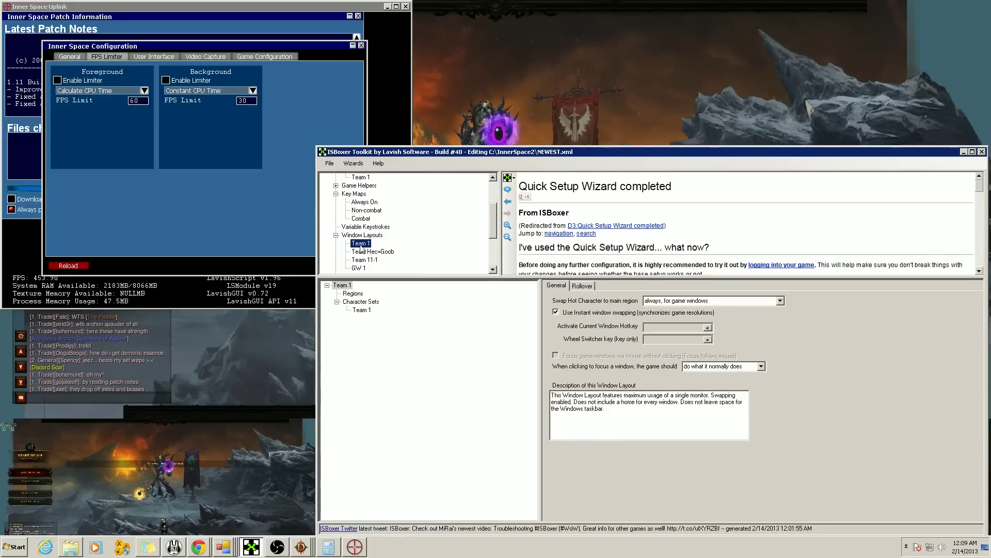
{"action": "left_click", "coordinate": [353, 293]}
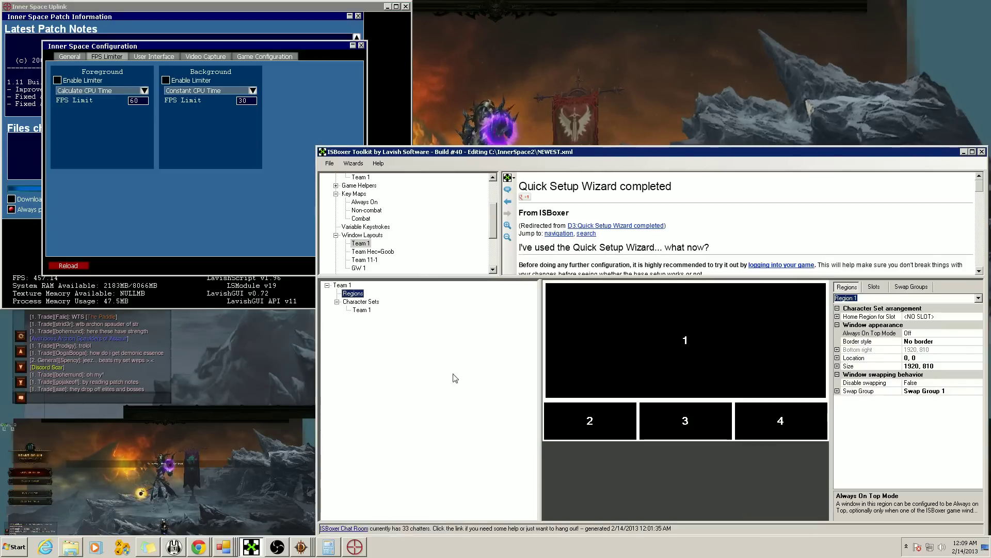
{"action": "left_click", "coordinate": [877, 290]}
{"action": "left_click", "coordinate": [911, 288]}
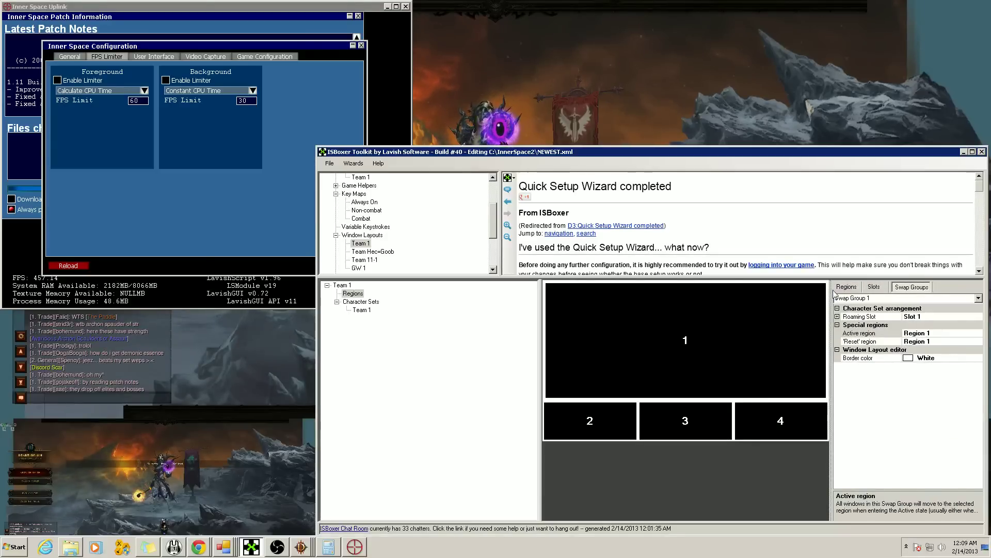
- Review the performance settings of slot 1 in the Team 1 character set, including CPU cores and framerate limits
{"action": "left_click_drag", "start_coordinate": [494, 216], "coordinate": [488, 189]}
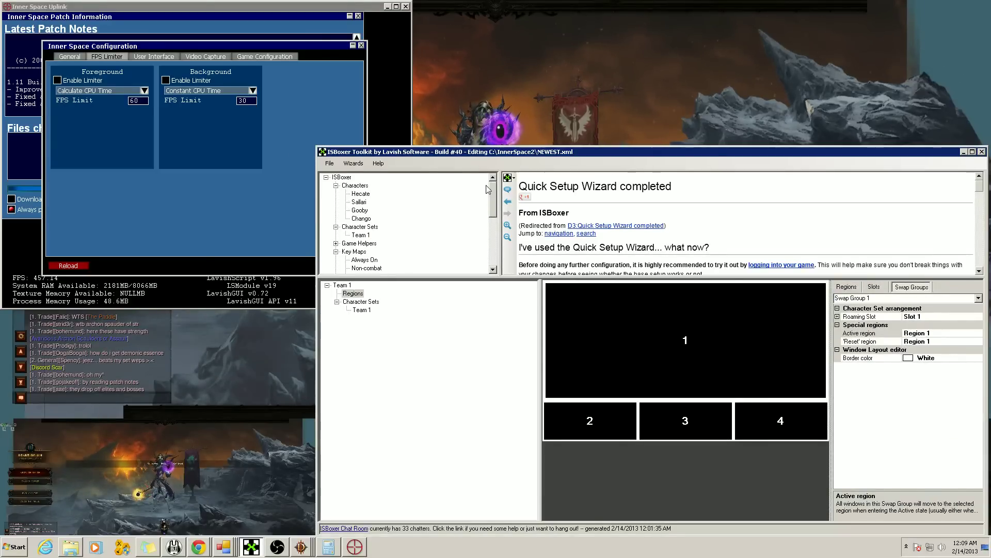
{"action": "left_click", "coordinate": [367, 235]}
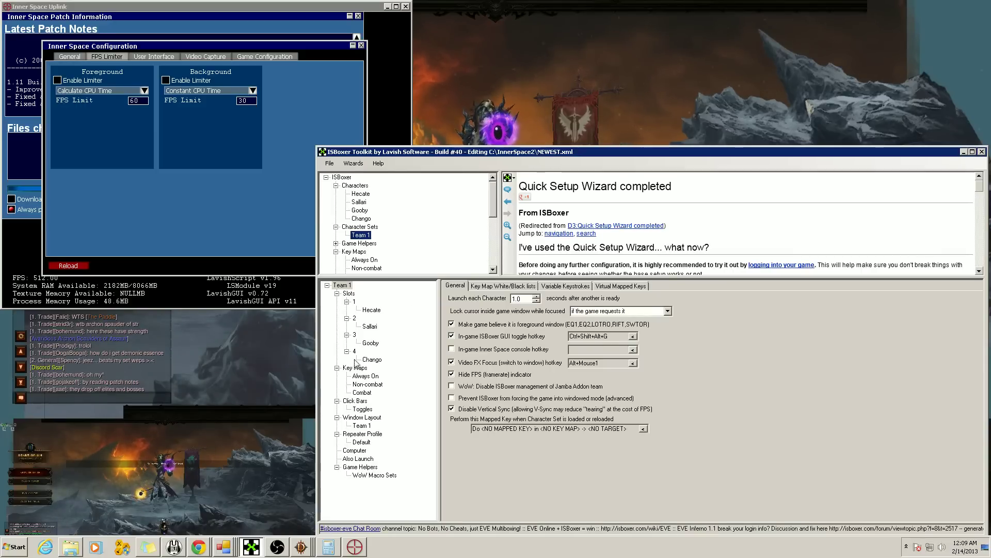
{"action": "left_click", "coordinate": [355, 301]}
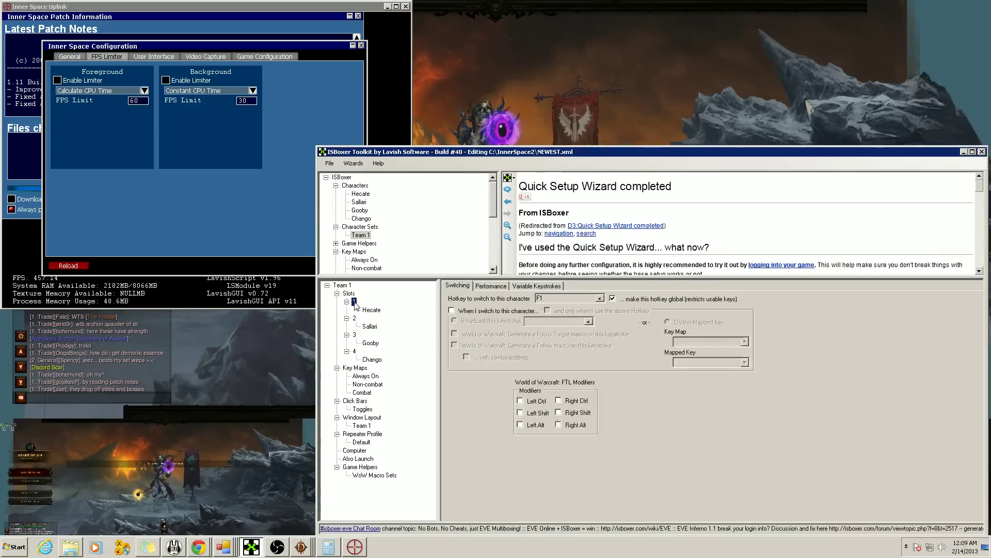
{"action": "left_click", "coordinate": [492, 286]}
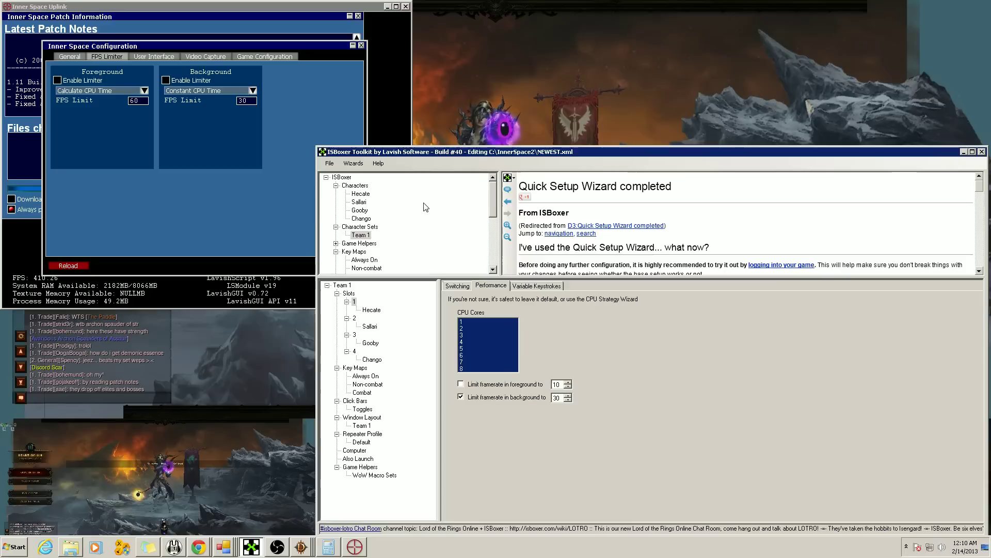
{"action": "mouse_move", "coordinate": [497, 198]}
{"action": "left_mouse_down"}
{"action": "mouse_move", "coordinate": [496, 232]}
{"action": "mouse_move", "coordinate": [494, 190]}
{"action": "left_mouse_up"}
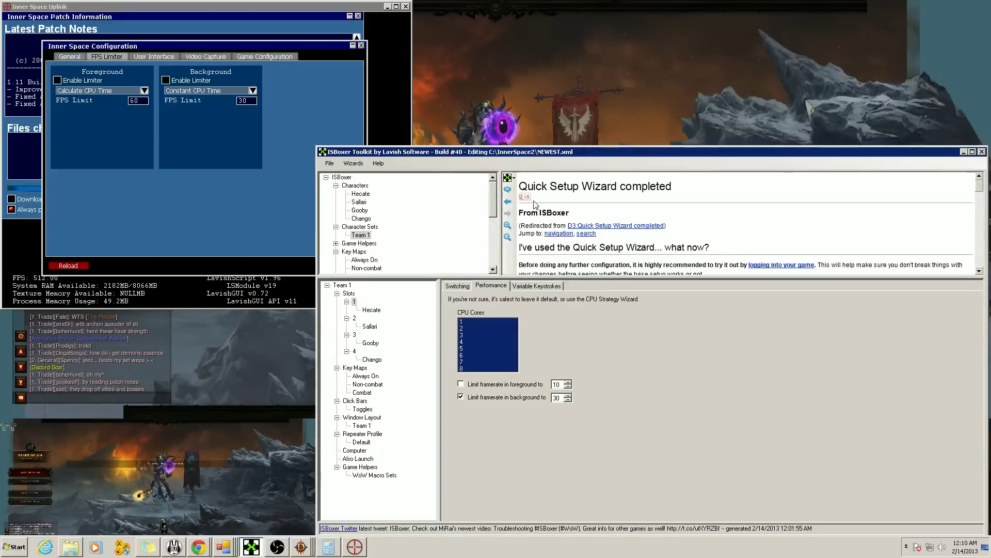
- Switch to Sallari's Diablo 3 game so that it fills the main region
{"action": "left_click", "coordinate": [265, 452]}
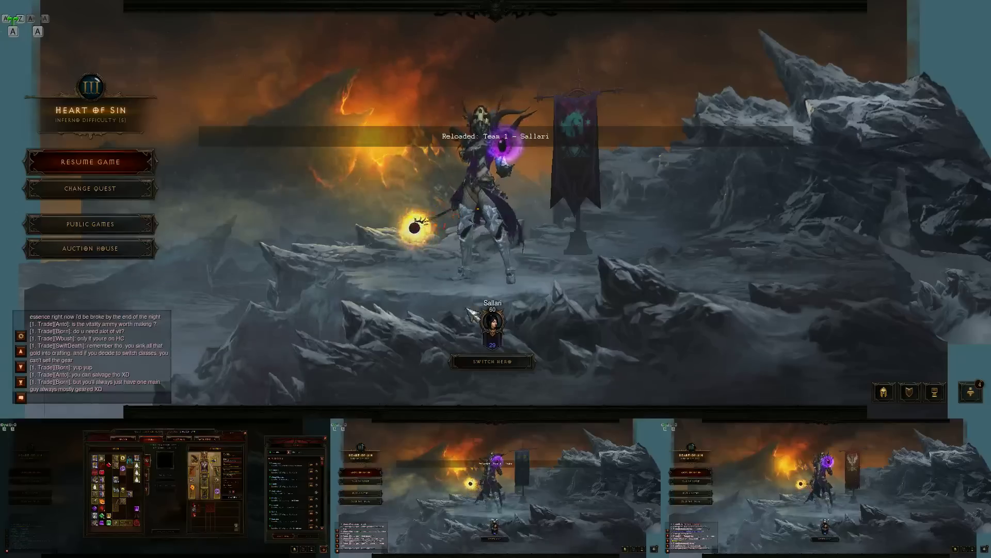
- Review the video options of Sallari's game, including the FPS limits and quality settings, and accept them
{"action": "key", "text": "Escape"}
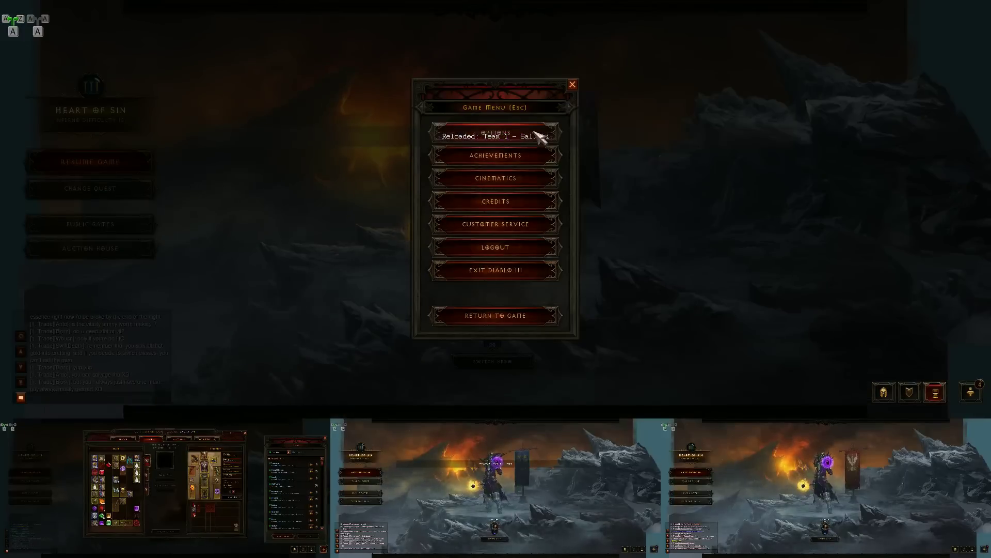
{"action": "left_click", "coordinate": [536, 133]}
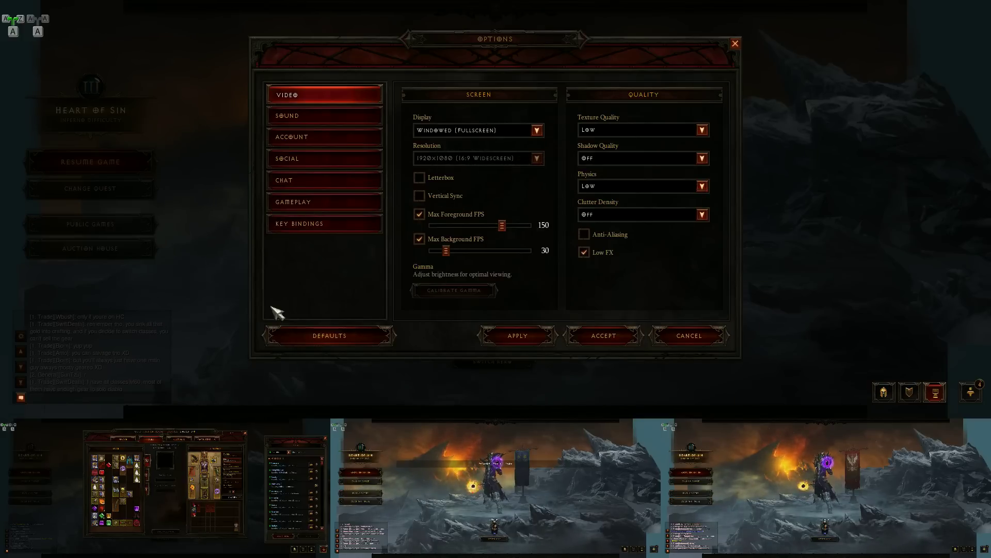
{"action": "left_click", "coordinate": [599, 336]}
- Switch to Hecate's game in the main region and close its friends list and auction house
{"action": "key", "text": "ctrl+2"}
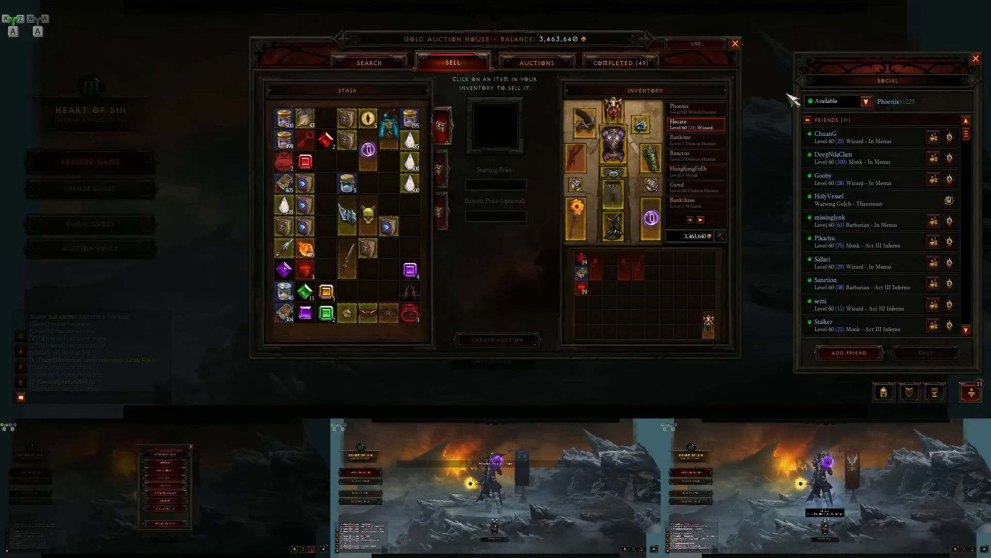
{"action": "left_click", "coordinate": [971, 396]}
{"action": "key", "text": "Escape"}
- Review the video options of Hecate's game, including quality and FPS limits, and return to its hero screen
{"action": "key", "text": "Escape"}
{"action": "left_click", "coordinate": [488, 133]}
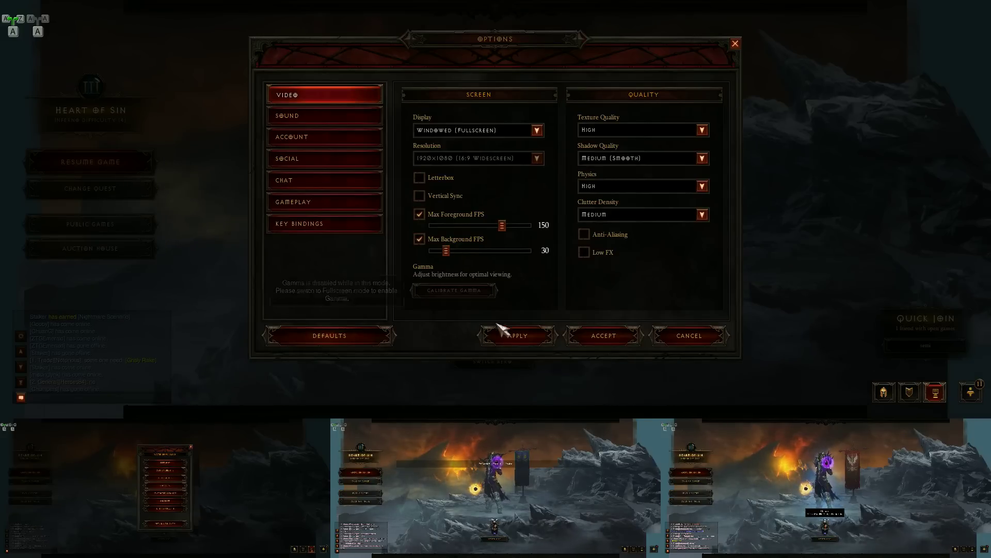
{"action": "left_click", "coordinate": [604, 333]}
{"action": "left_click", "coordinate": [535, 329]}
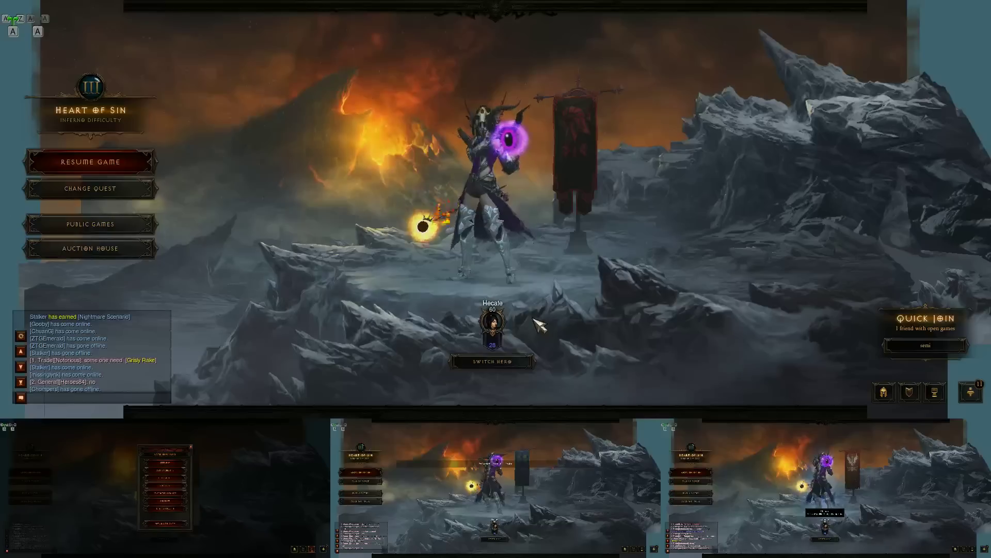
{"action": "key", "text": "super"}
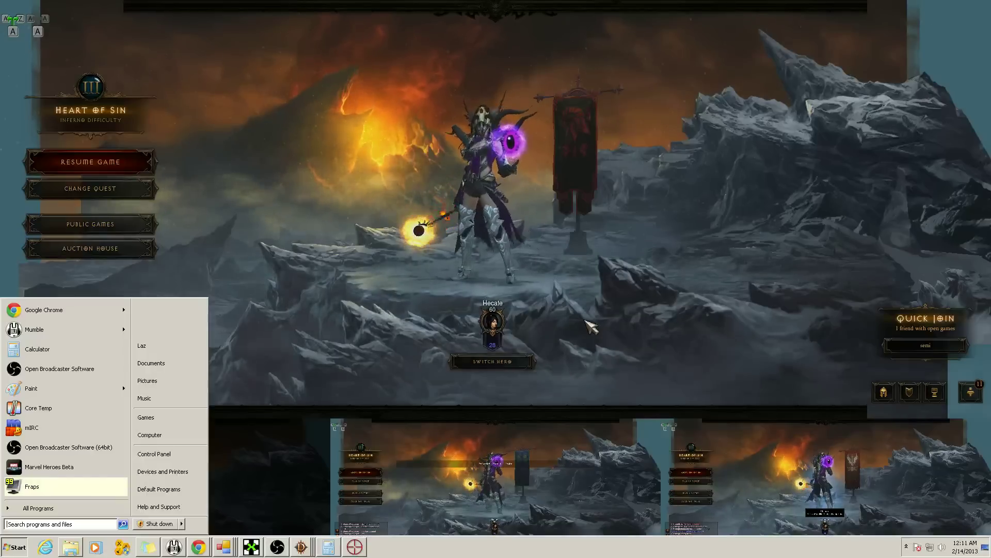
{"action": "key", "text": "super"}
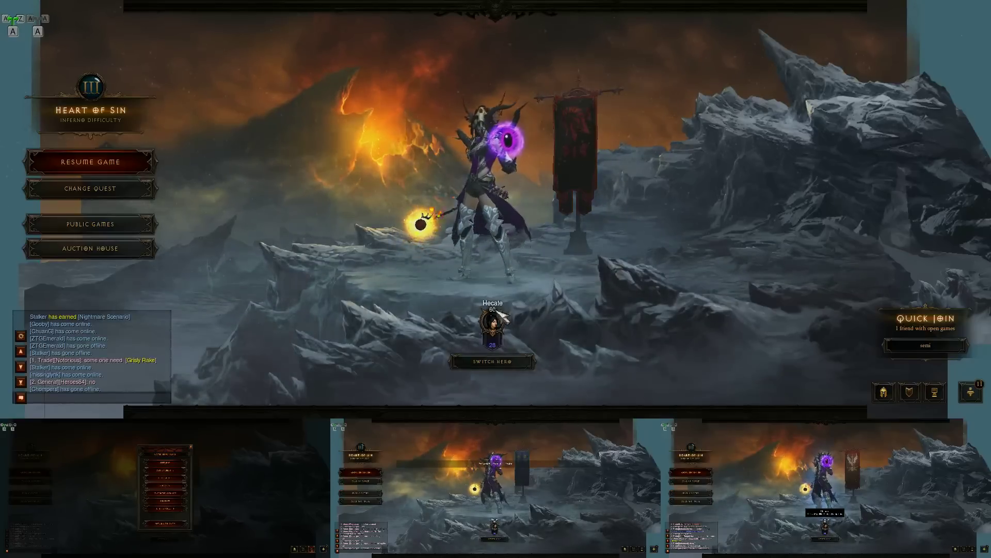
- Turn on mouse broadcasting to the other game windows and demonstrate it by opening and closing the video options
{"action": "key", "text": "Scroll_Lock"}
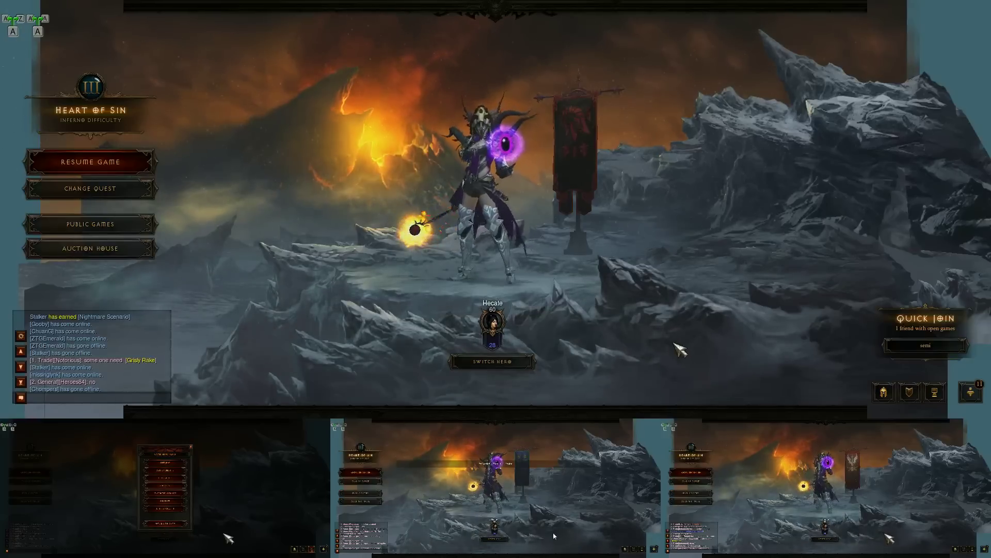
{"action": "left_click", "coordinate": [937, 397]}
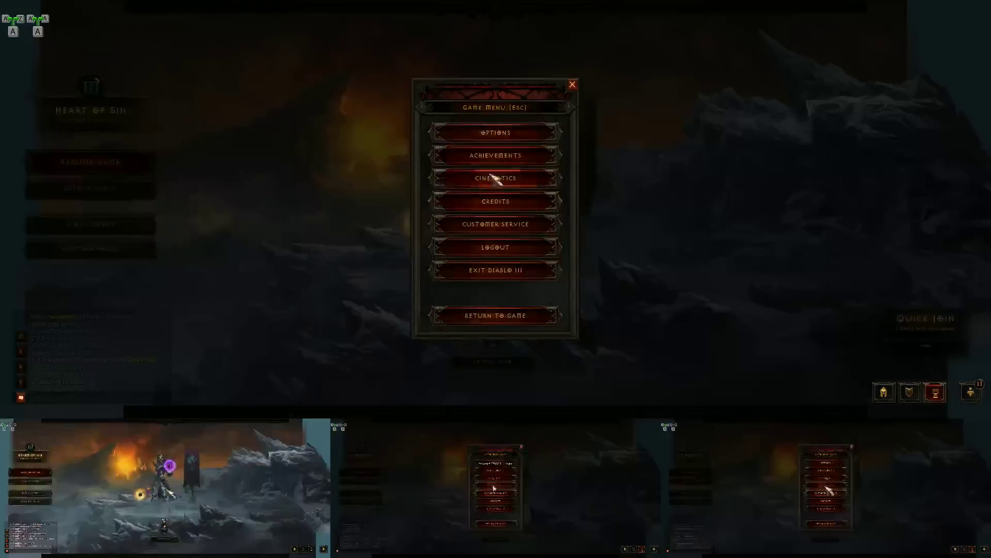
{"action": "left_click", "coordinate": [490, 135]}
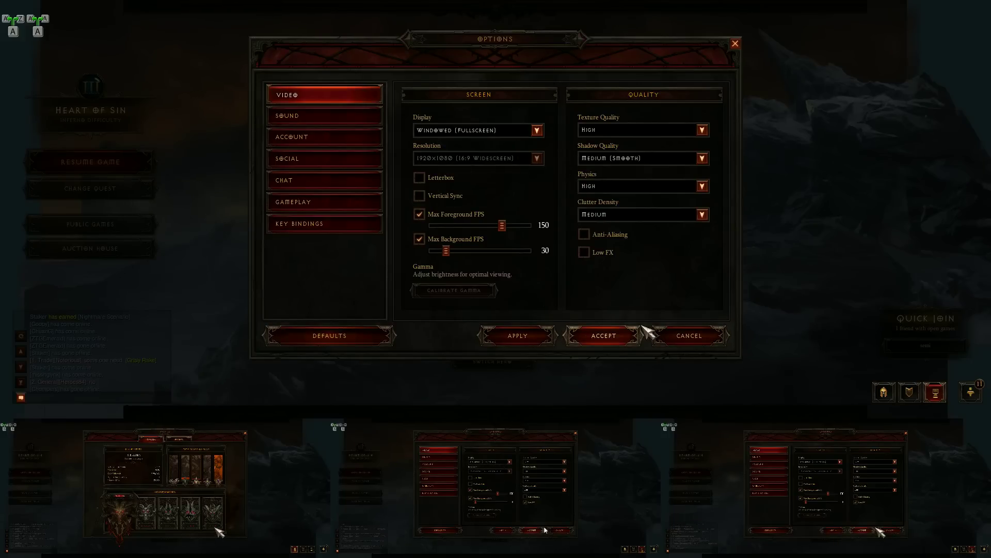
{"action": "left_click", "coordinate": [712, 346]}
{"action": "left_click", "coordinate": [531, 316]}
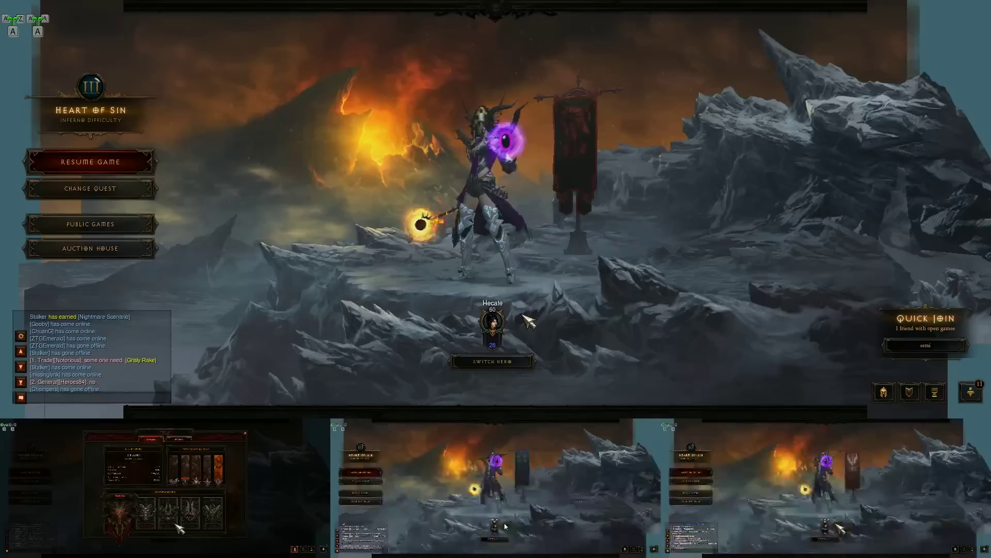